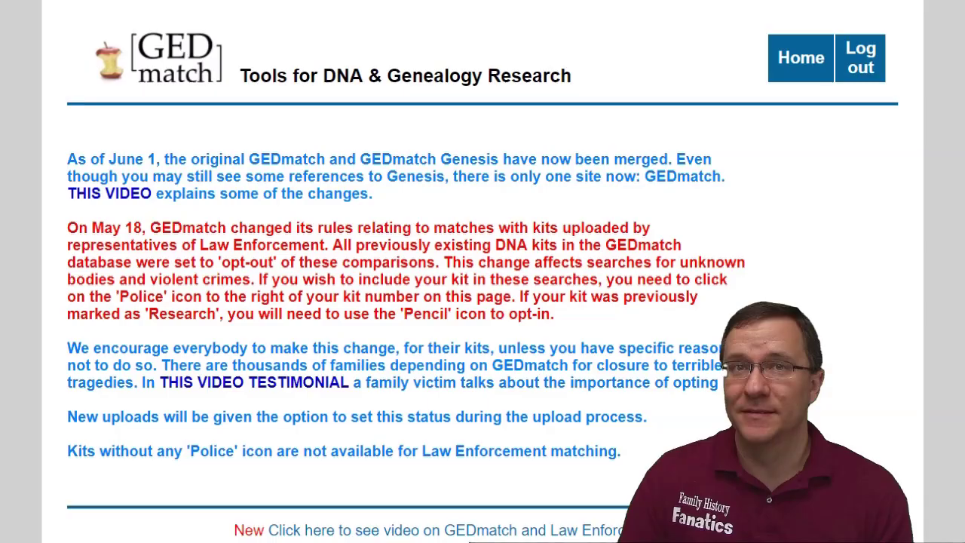
Circle the Tier 1 Segment Search tool in red on the GEDmatch home page, then open it
scroll(962, 62, down, 6)
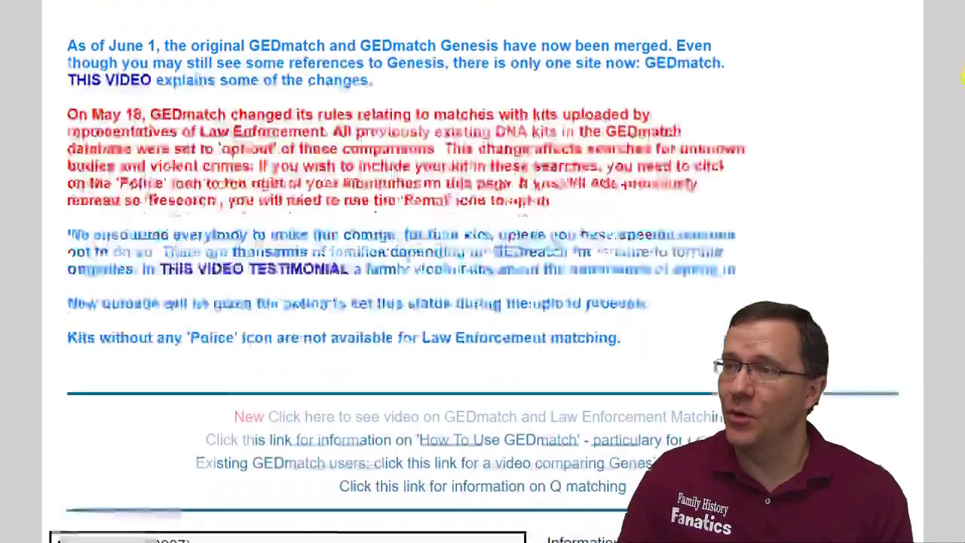
scroll(962, 133, down, 7)
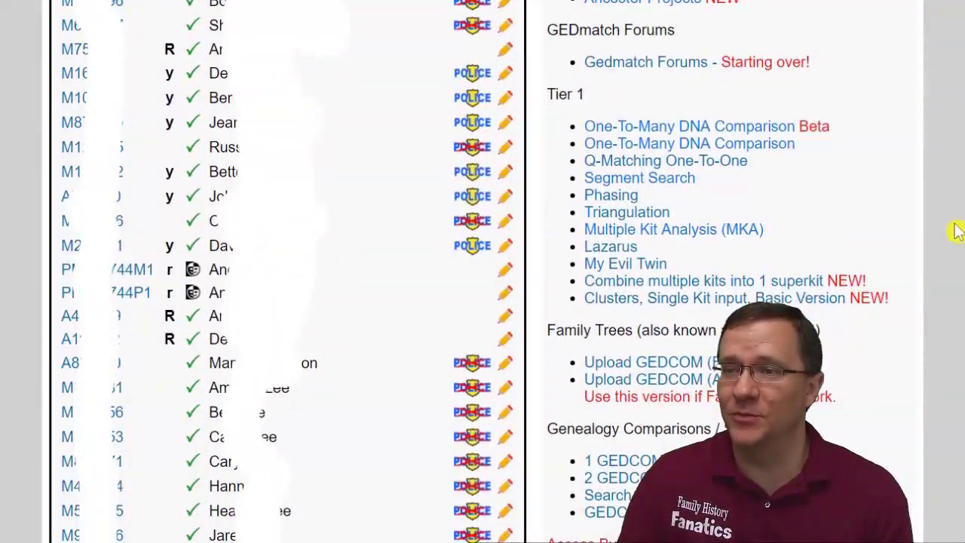
mouse_move(705, 171)
mouse_down()
mouse_move(603, 165)
mouse_move(567, 187)
mouse_move(642, 204)
mouse_move(722, 187)
mouse_move(705, 169)
mouse_up()
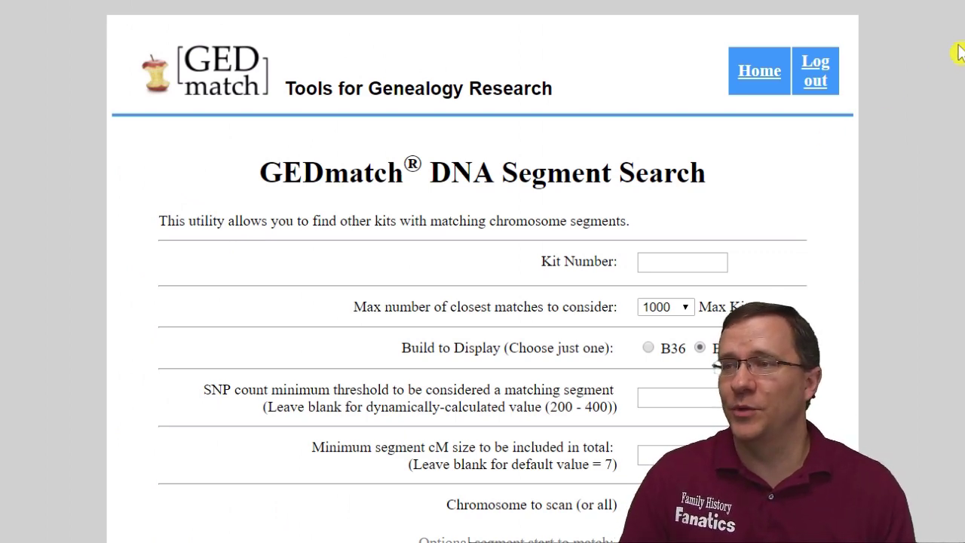
Enter the kit number in the Kit Number field and point out the Build to Display setting
scroll(962, 47, down, 1)
scroll(962, 47, down, 3)
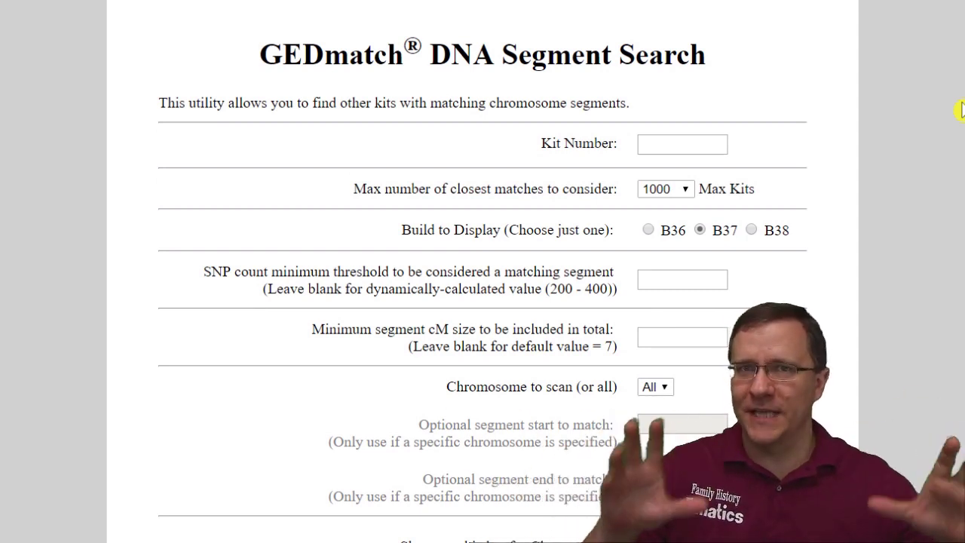
click(674, 143)
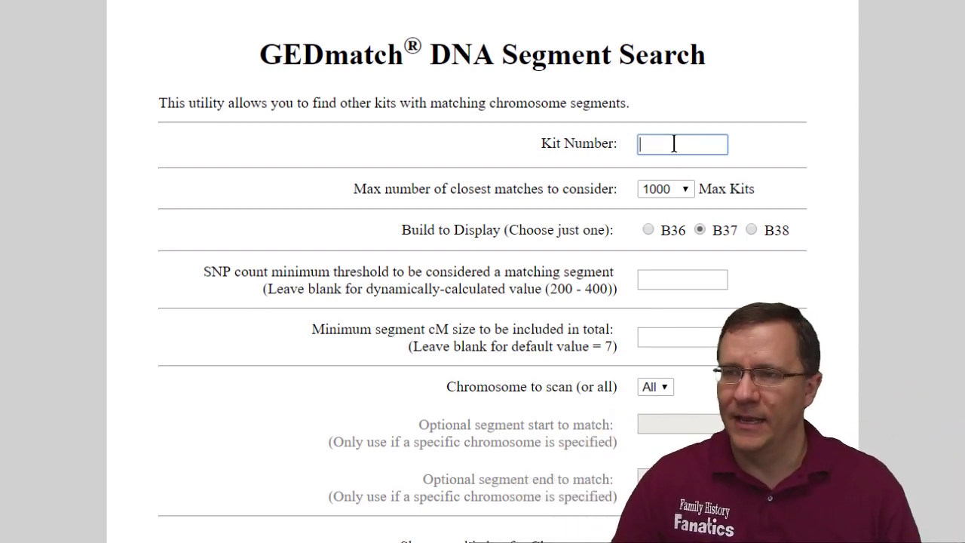
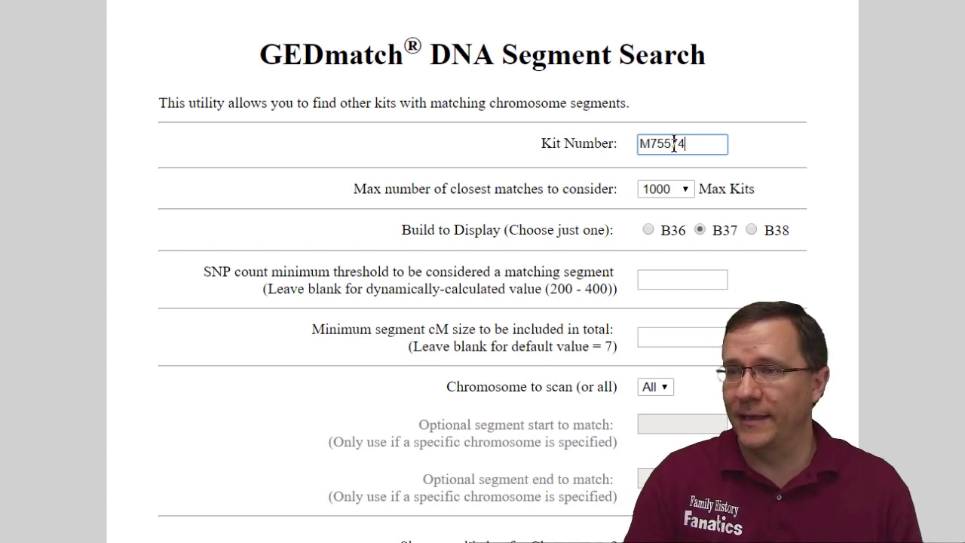
click(690, 191)
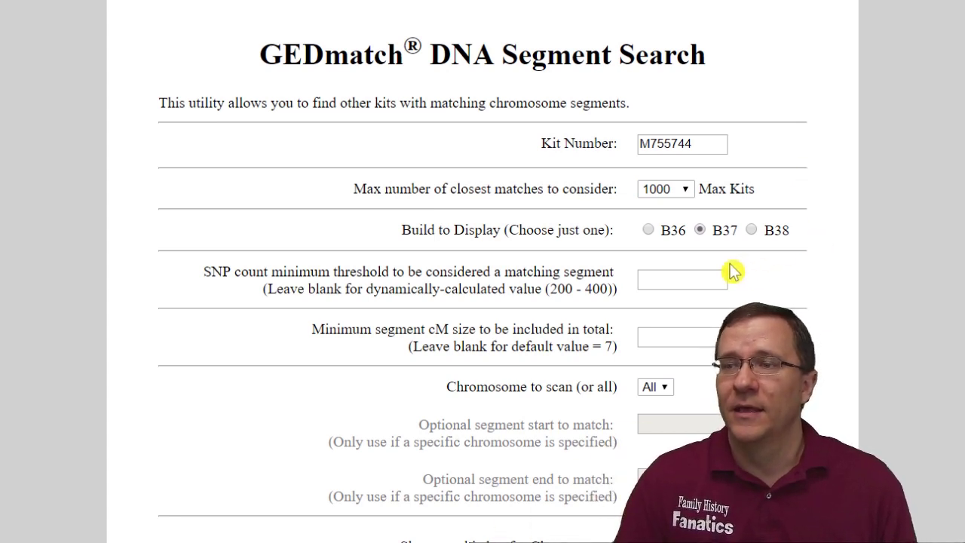
drag(402, 230, 625, 239)
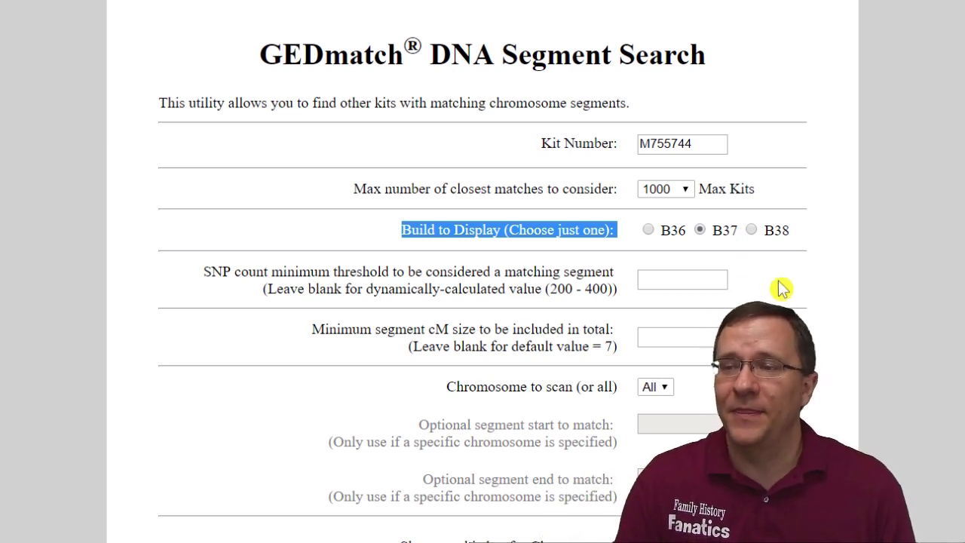
Set Chromosome to scan to 1 and submit the segment search
scroll(784, 288, down, 3)
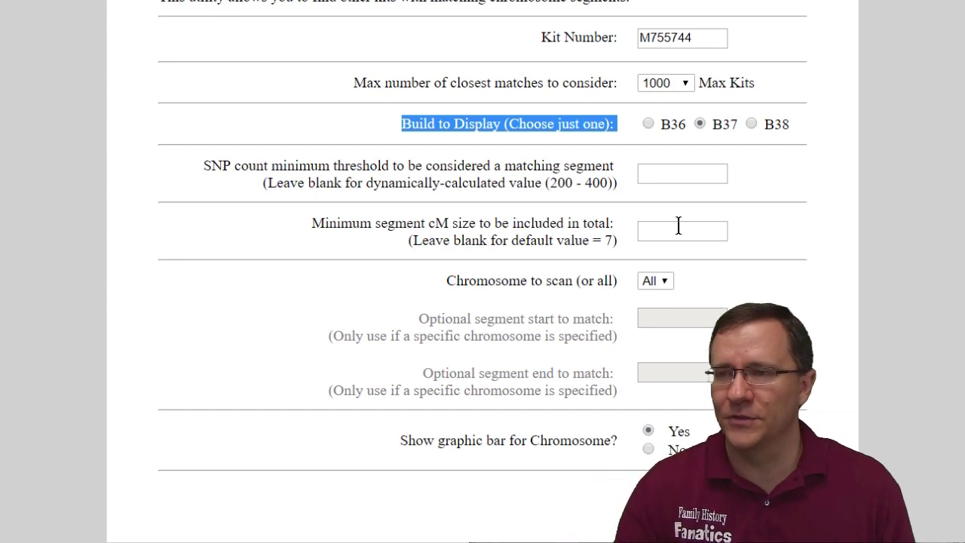
scroll(782, 293, down, 1)
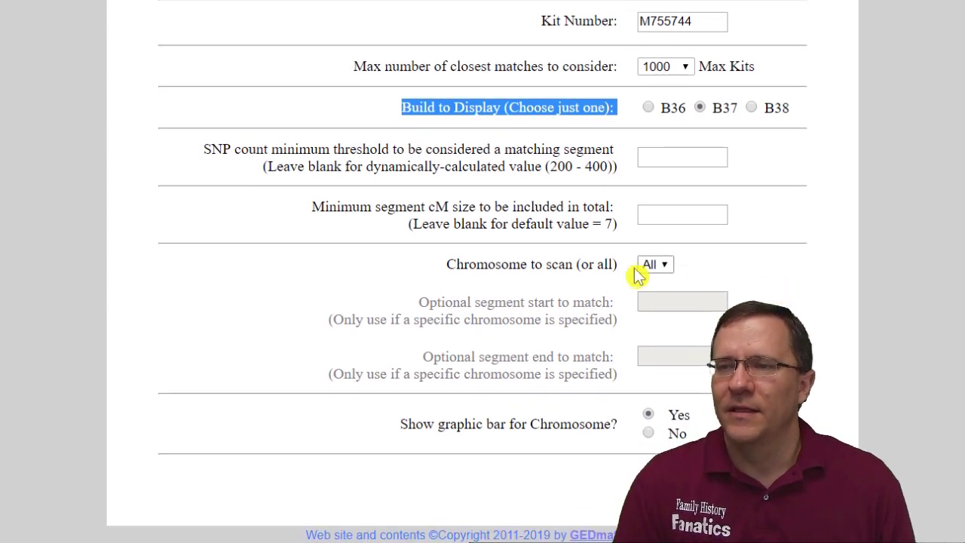
drag(447, 264, 620, 269)
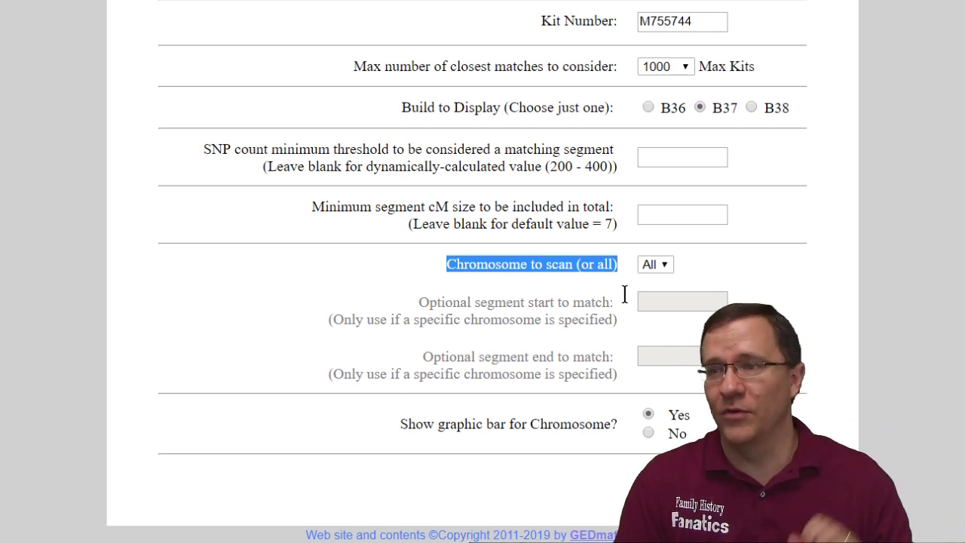
click(672, 270)
click(657, 297)
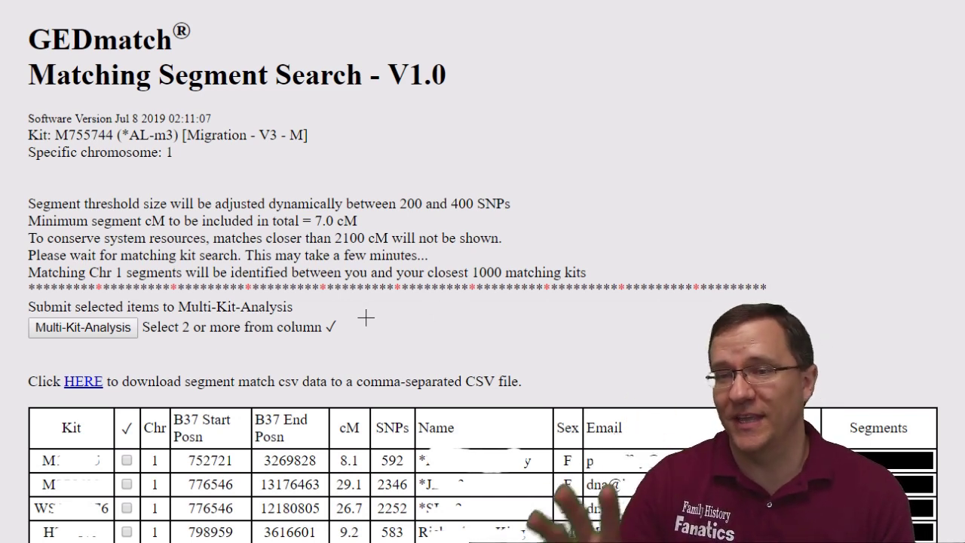
Circle the 2100 cM cutoff in red, then scroll down to the results table
mouse_move(327, 250)
mouse_down()
mouse_move(393, 242)
mouse_move(340, 218)
mouse_move(326, 244)
mouse_up()
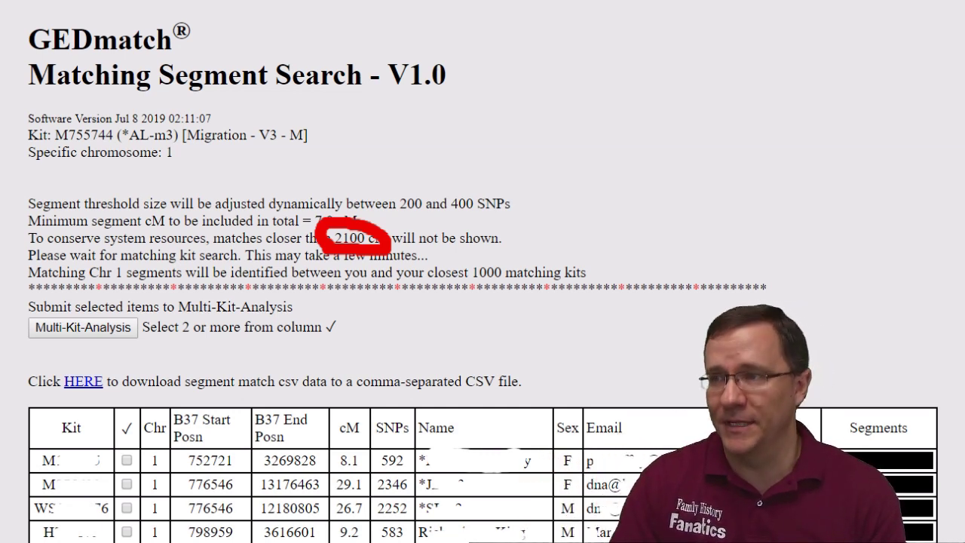
scroll(963, 82, down, 5)
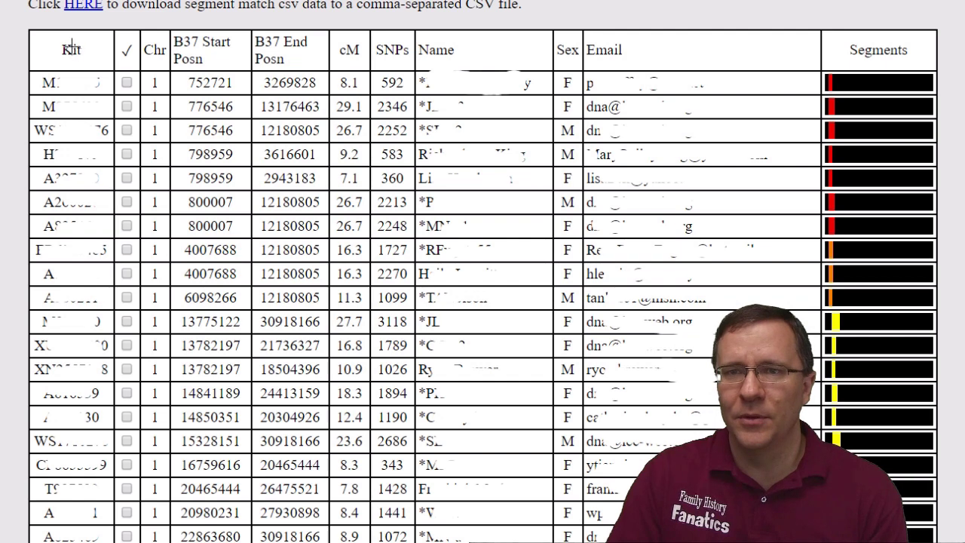
Underline the Kit header, the segment match CSV line, and the Segments header in red
drag(53, 39, 99, 34)
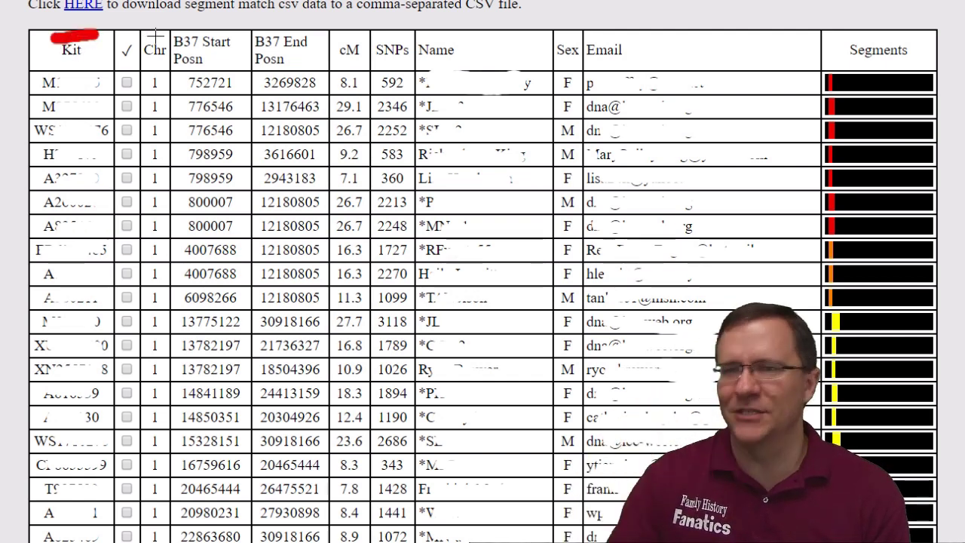
drag(189, 23, 313, 21)
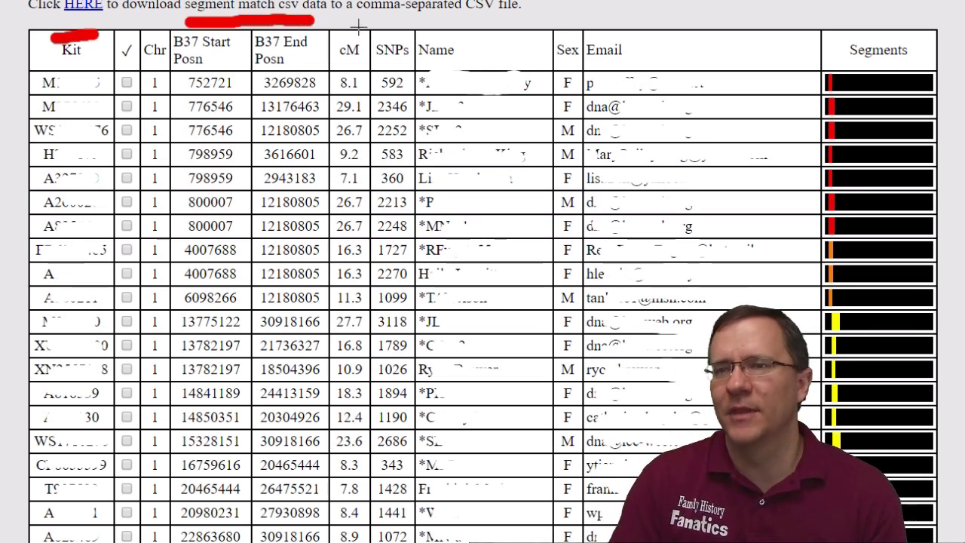
drag(339, 21, 727, 22)
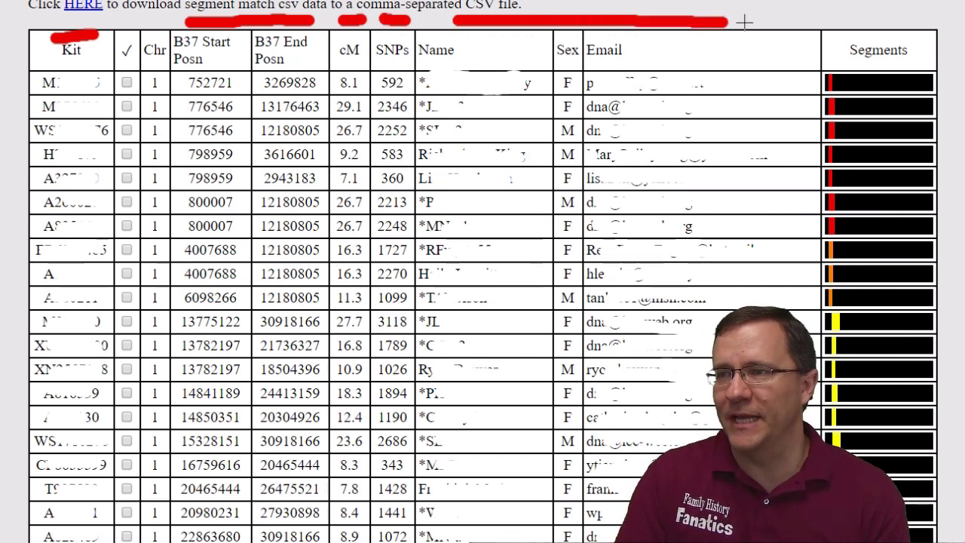
drag(835, 22, 914, 23)
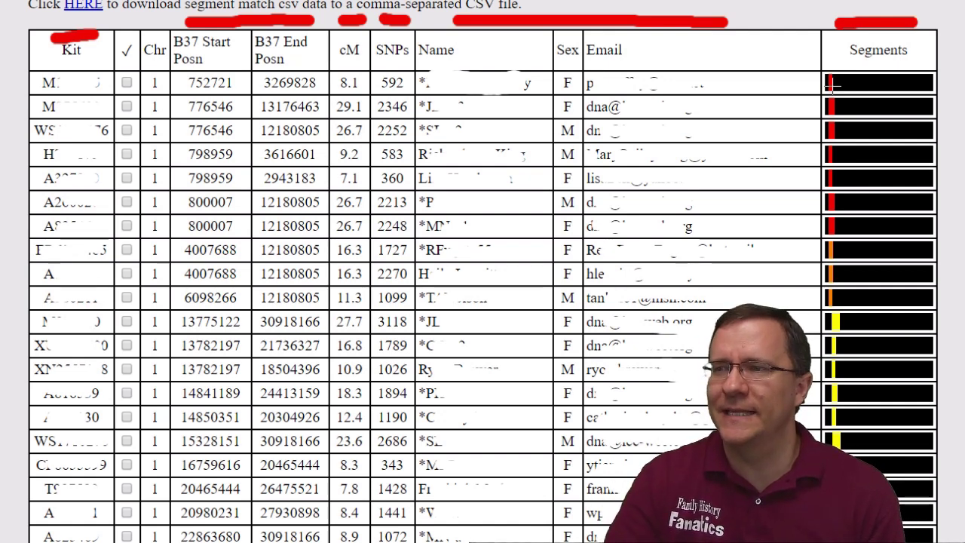
Bracket the first seven segment bars and the early start positions down to 20465444 in red
drag(856, 73, 864, 228)
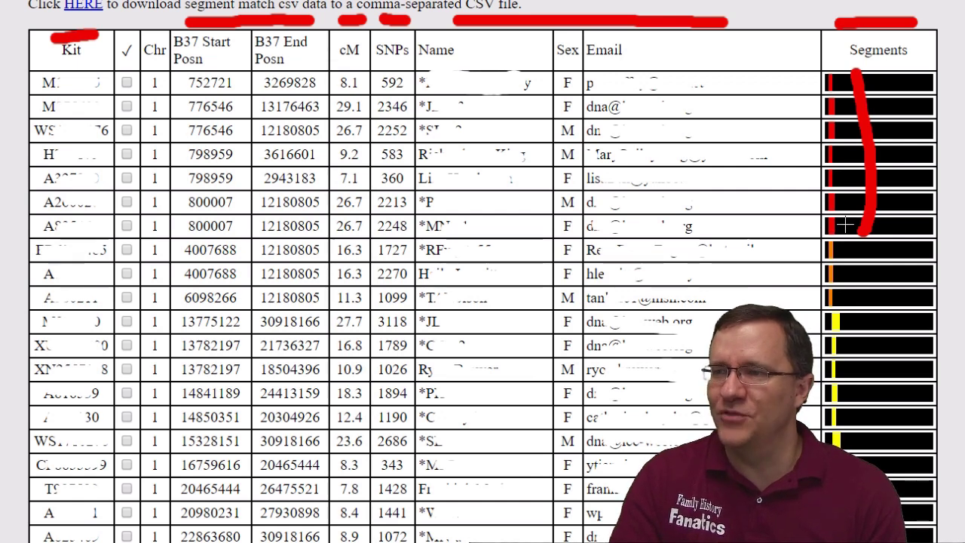
drag(179, 72, 179, 135)
drag(180, 169, 177, 239)
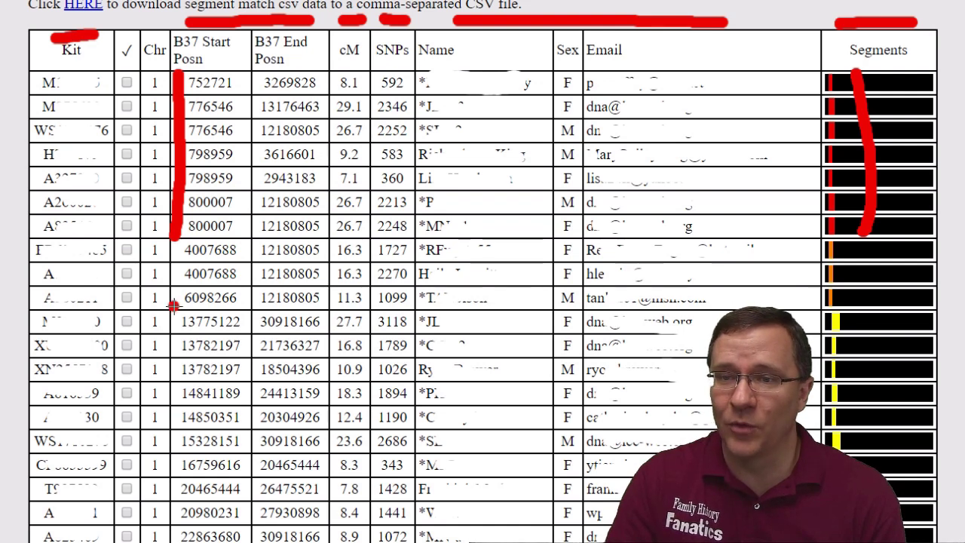
drag(173, 305, 174, 344)
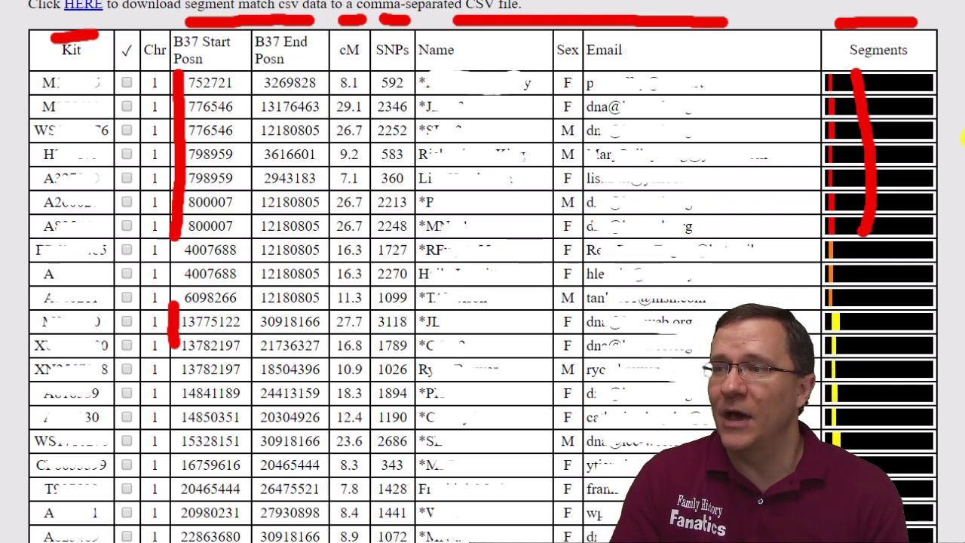
scroll(876, 322, down, 2)
scroll(482, 272, down, 3)
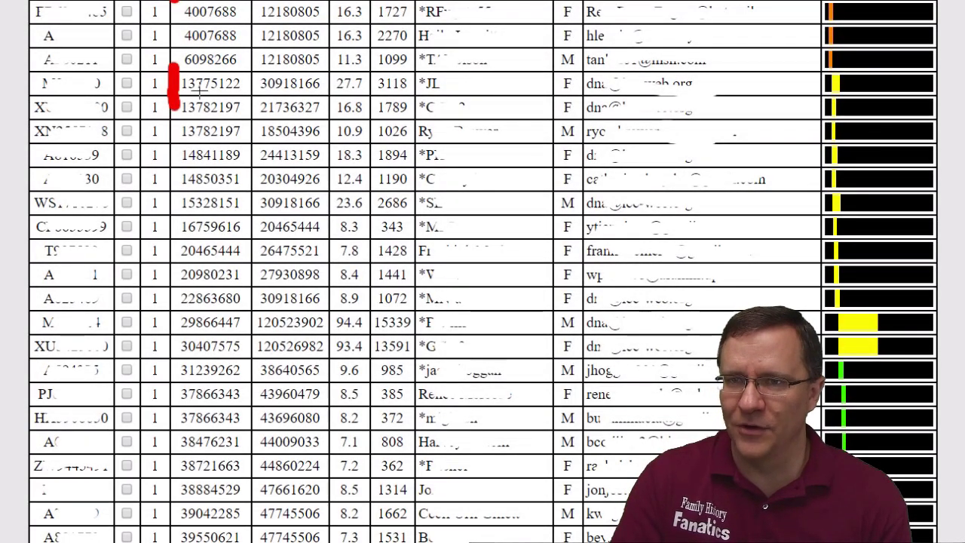
mouse_move(175, 110)
mouse_down()
mouse_move(162, 184)
mouse_move(170, 351)
mouse_up()
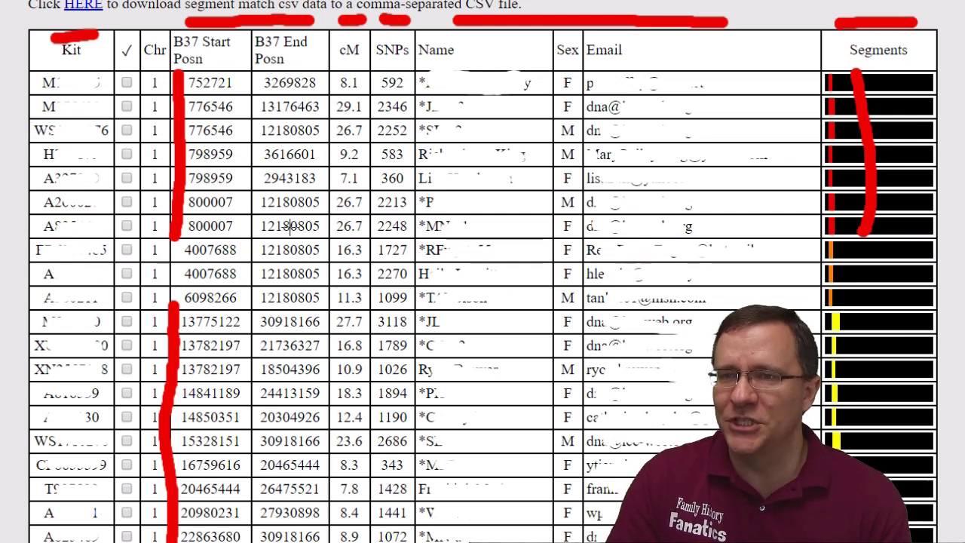
Underline the 12180805 end positions in rows 3, 6, 7, 8 and 9
drag(256, 142, 316, 143)
drag(259, 218, 331, 217)
drag(264, 238, 320, 240)
drag(260, 264, 318, 264)
drag(259, 287, 321, 287)
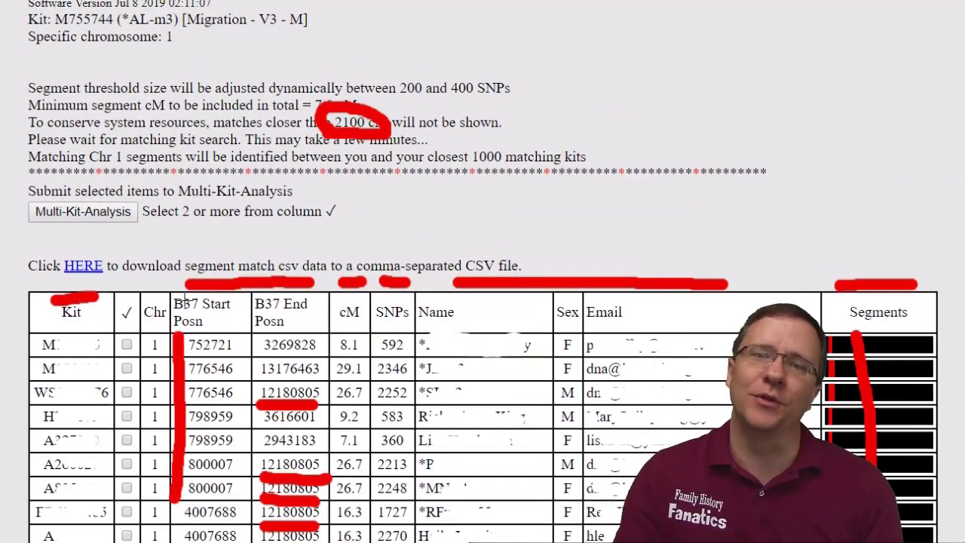
Draw a red arrow pointing at the HERE link for the CSV download
mouse_move(85, 245)
mouse_down()
mouse_move(59, 233)
mouse_move(94, 253)
mouse_move(117, 235)
mouse_up()
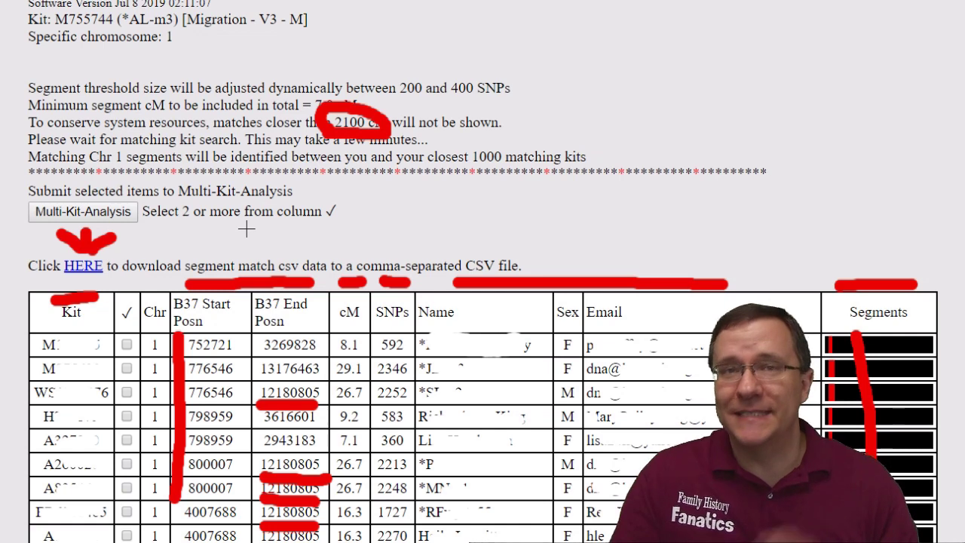
Tick the multi-kit analysis boxes for matches 1 through 9
scroll(200, 242, down, 3)
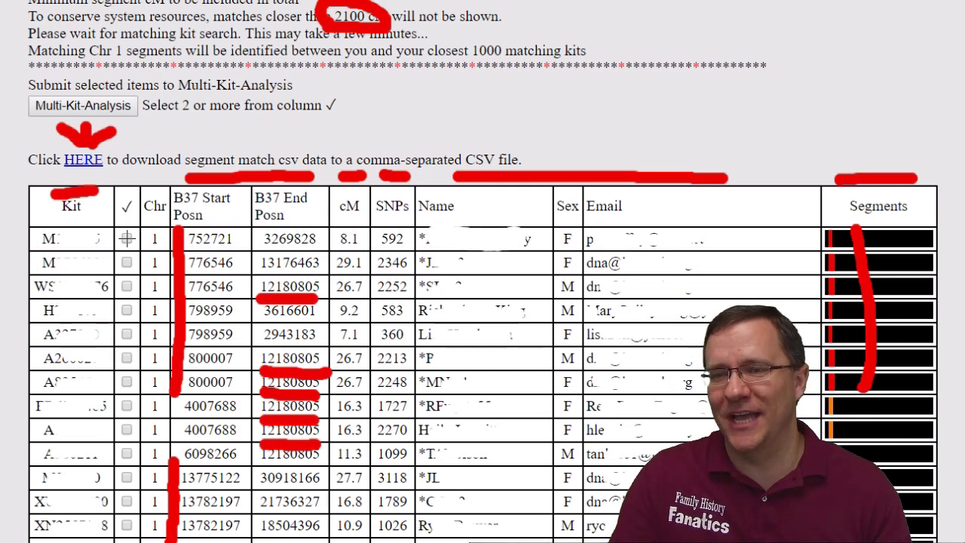
click(127, 238)
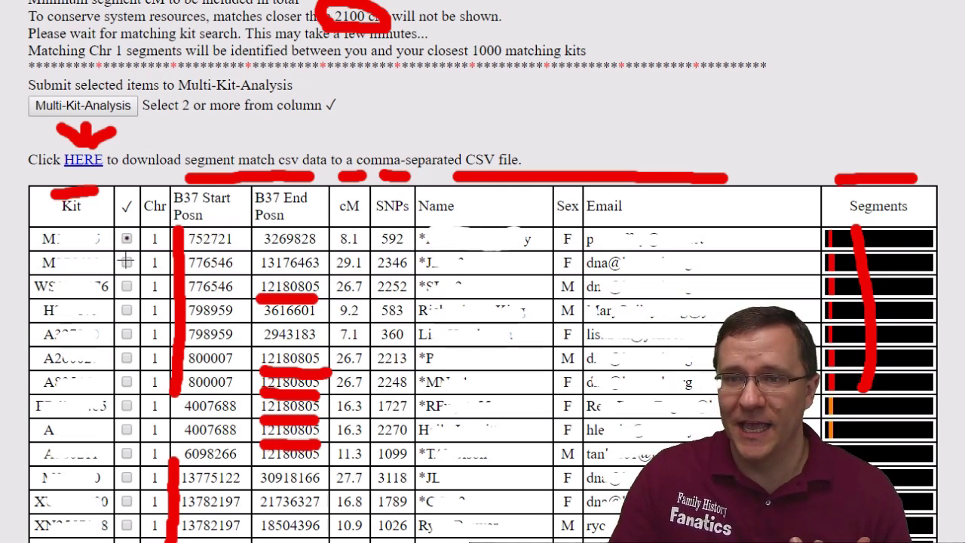
click(125, 262)
click(127, 286)
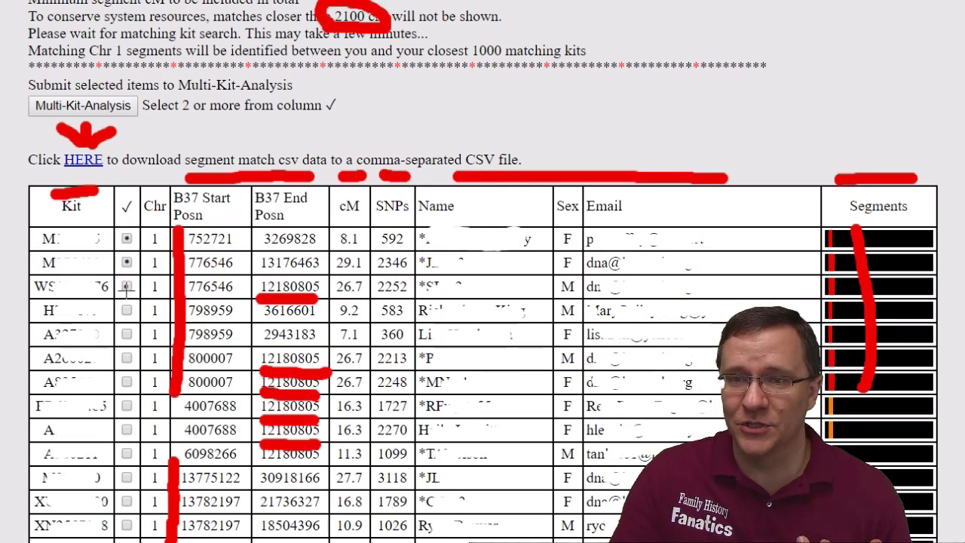
click(127, 310)
click(127, 334)
click(127, 358)
click(126, 382)
click(127, 406)
click(127, 430)
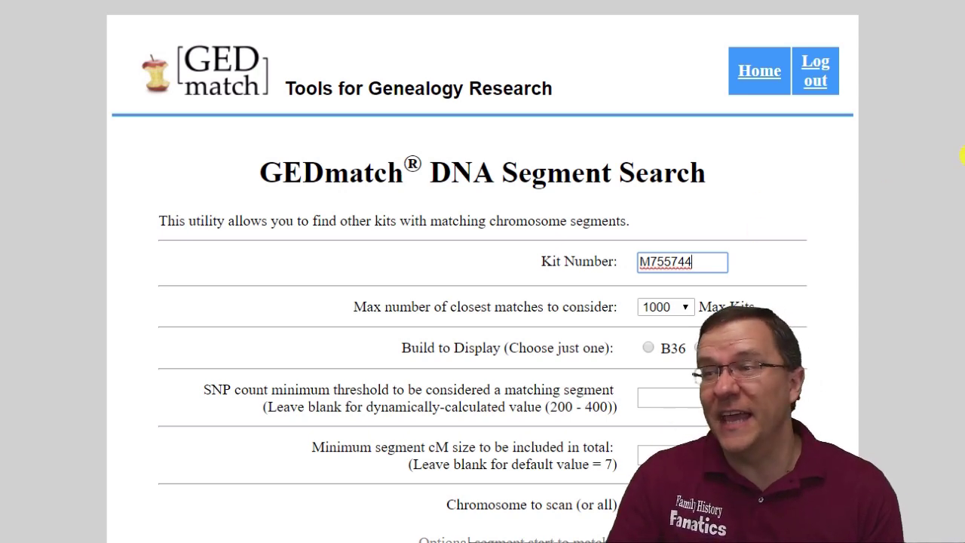
Scan chromosome 1 from 65000000 to 120000000, with max closest matches raised to 10000
scroll(961, 161, down, 3)
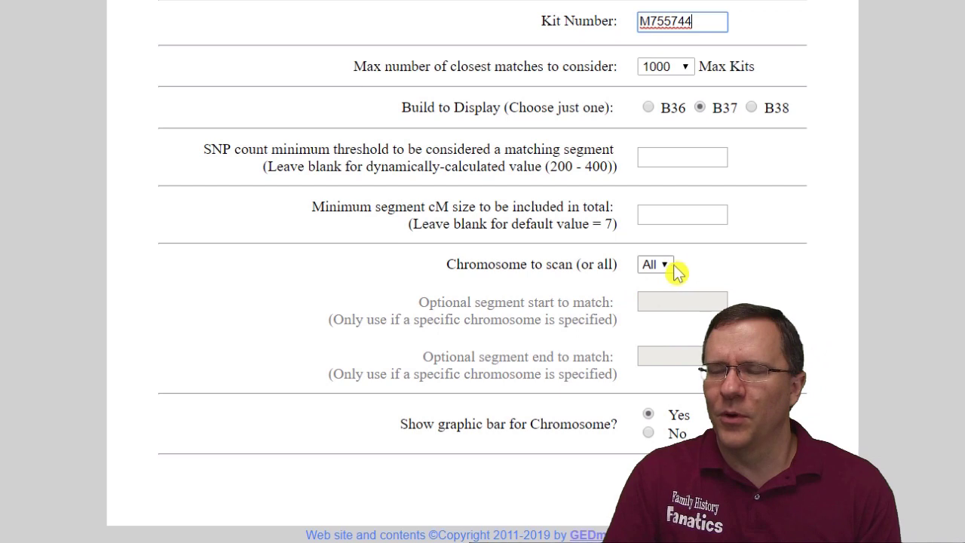
click(663, 260)
click(662, 298)
click(659, 301)
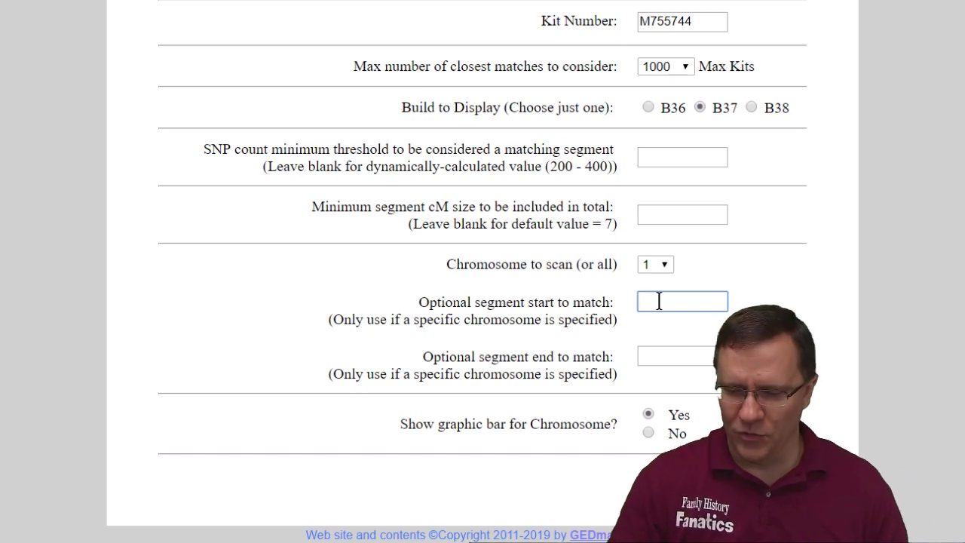
text(65000000)
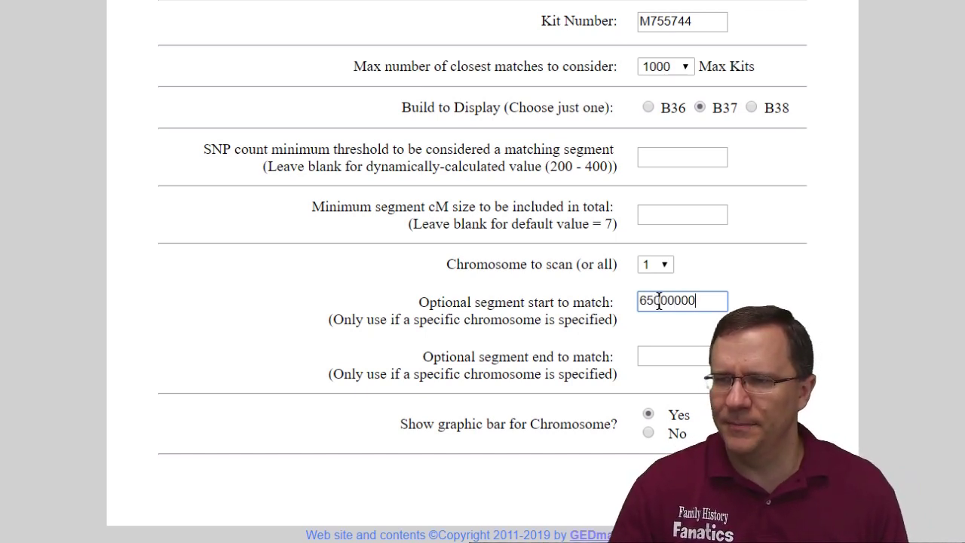
click(665, 351)
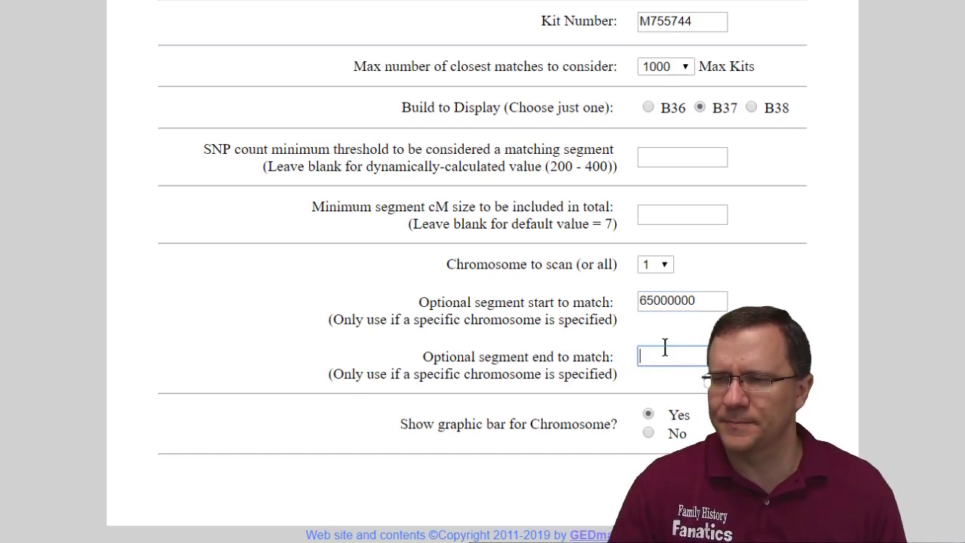
text(120000000)
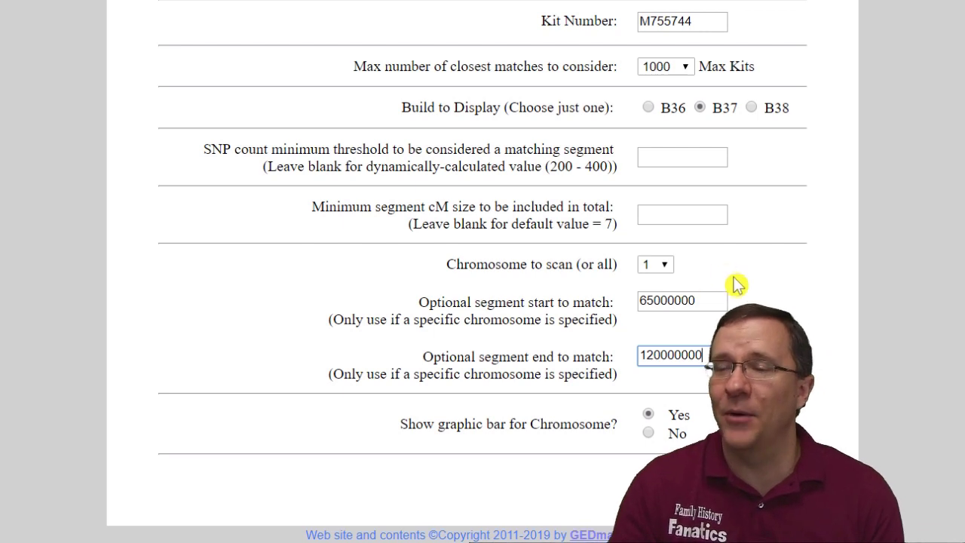
click(686, 69)
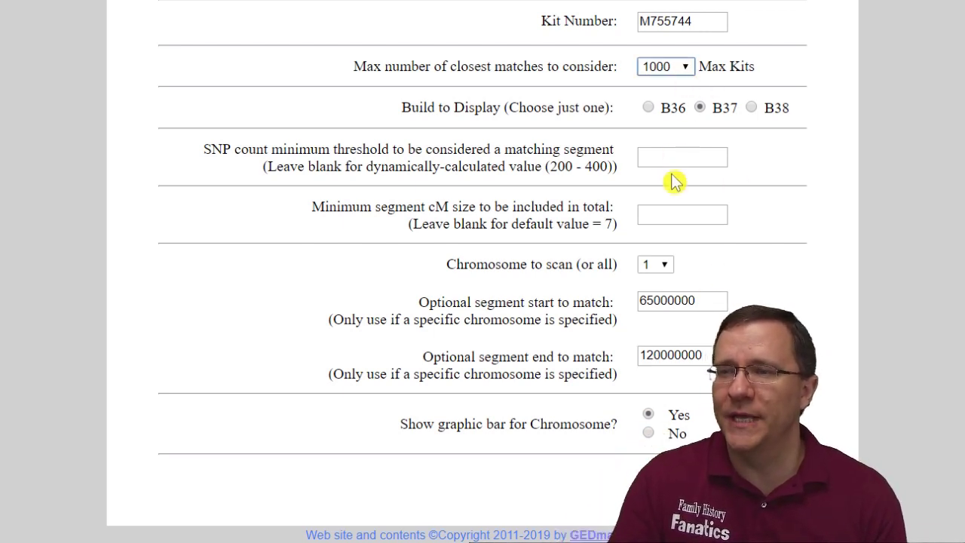
key(Down)
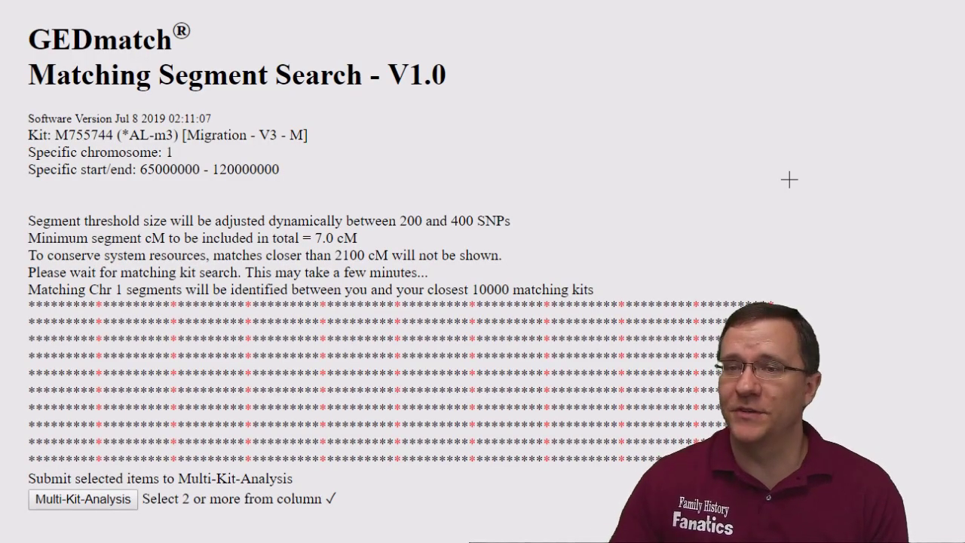
Underline the Specific start/end 65000000 - 120000000 line in red on the results page
scroll(595, 179, down, 2)
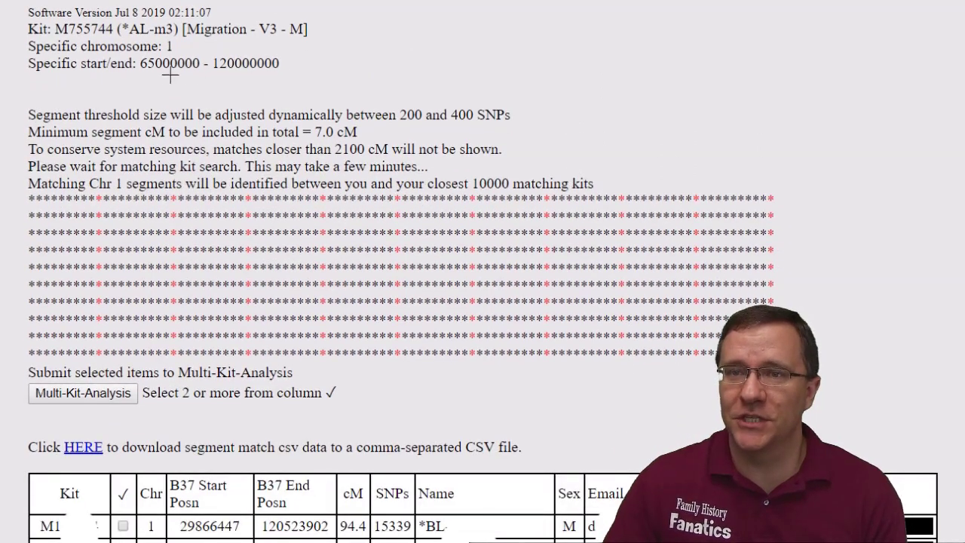
drag(138, 73, 218, 83)
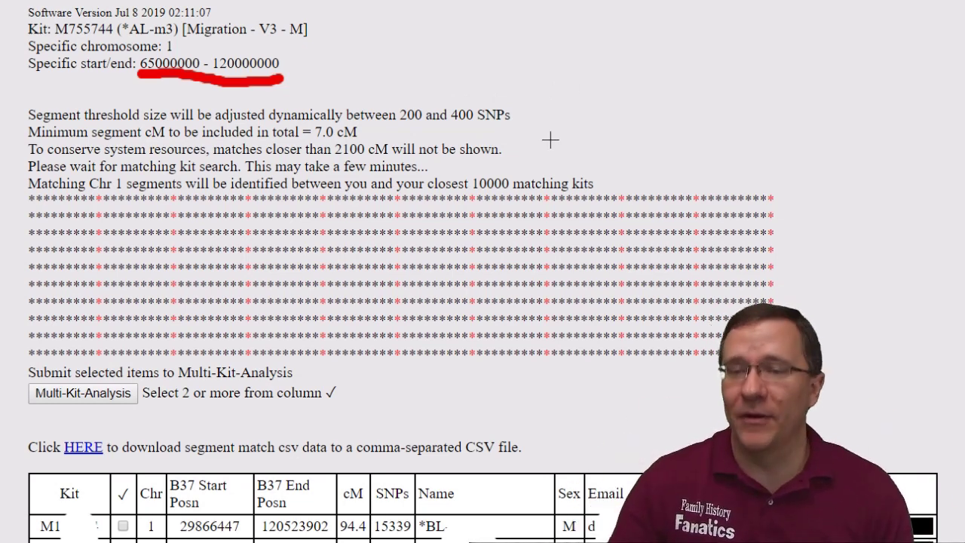
scroll(552, 152, down, 1)
scroll(539, 155, down, 3)
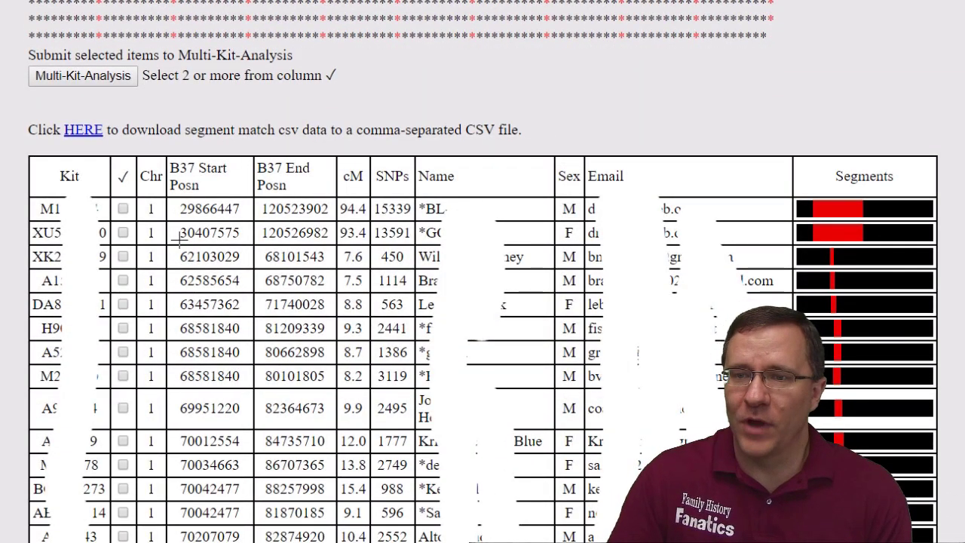
Draw a red box around the top matches' start and end positions
mouse_move(180, 240)
mouse_down()
mouse_move(170, 278)
mouse_move(181, 297)
mouse_up()
mouse_move(178, 243)
mouse_down()
mouse_move(328, 242)
mouse_move(340, 278)
mouse_move(287, 295)
mouse_move(181, 296)
mouse_up()
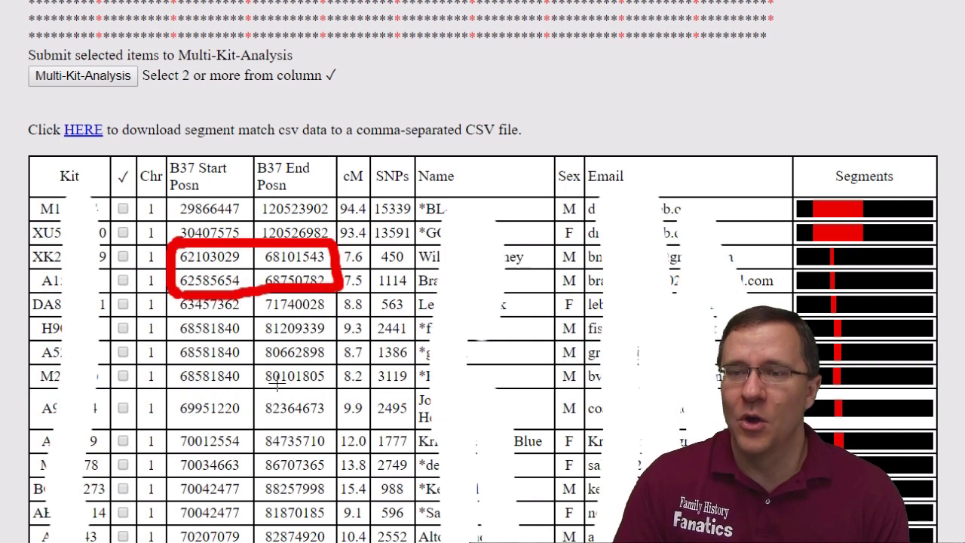
mouse_move(178, 199)
mouse_down()
mouse_move(172, 230)
mouse_move(177, 213)
mouse_move(211, 194)
mouse_move(309, 191)
mouse_move(341, 203)
mouse_move(338, 251)
mouse_up()
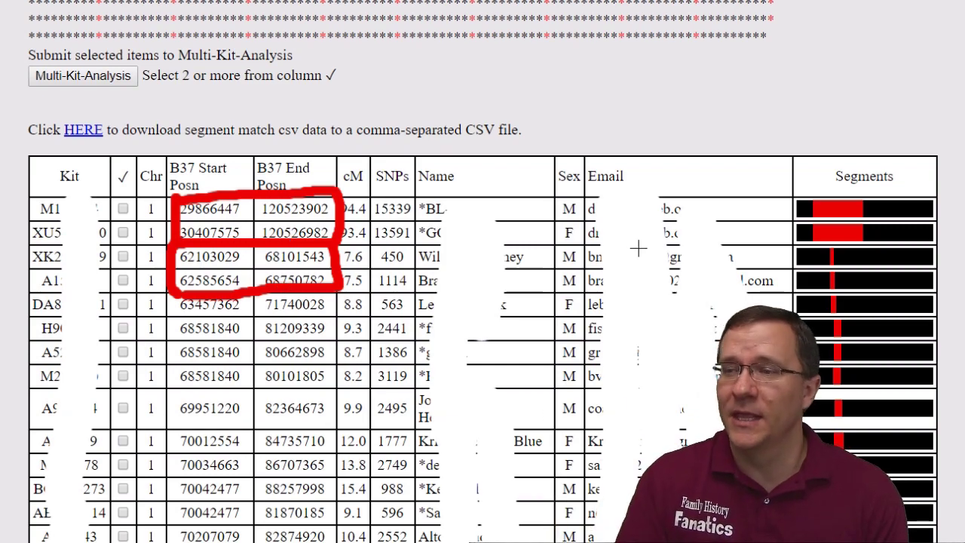
Scroll through the table and underline the Multi-Kit-Analysis option in red
scroll(830, 253, down, 5)
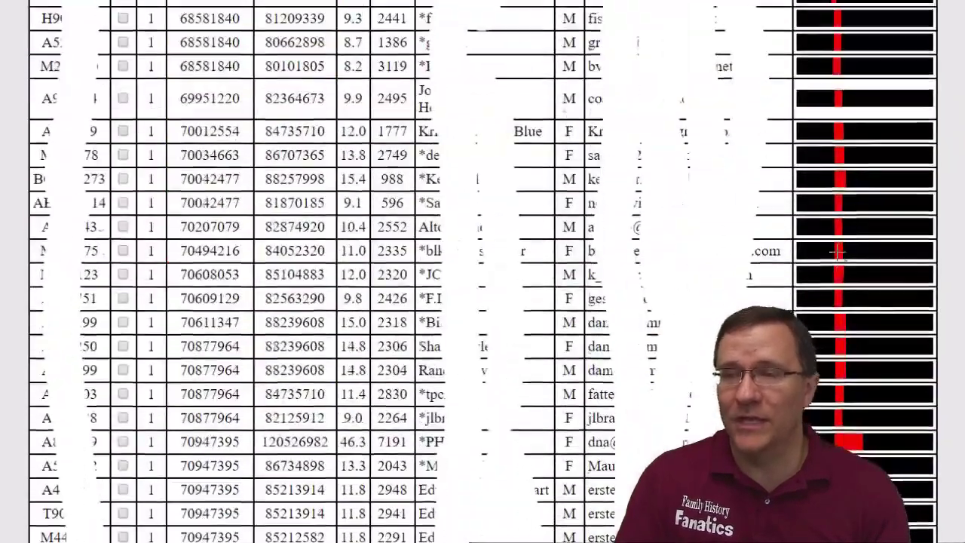
scroll(837, 253, down, 10)
scroll(837, 253, down, 1)
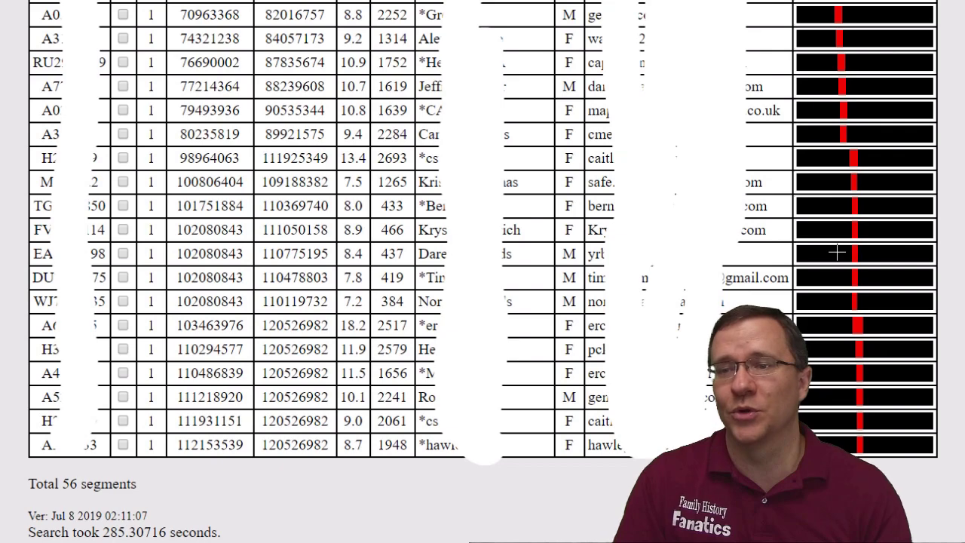
scroll(837, 252, up, 15)
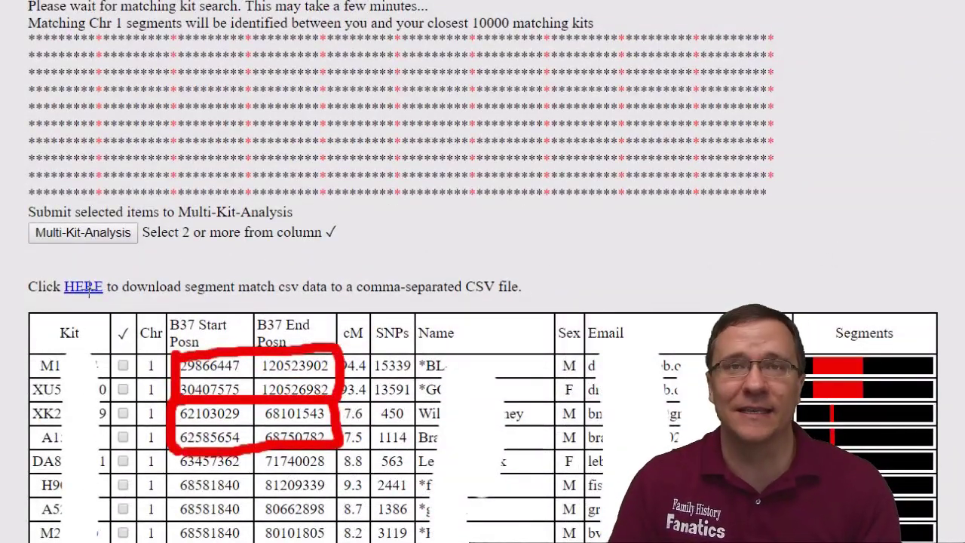
drag(60, 256, 136, 256)
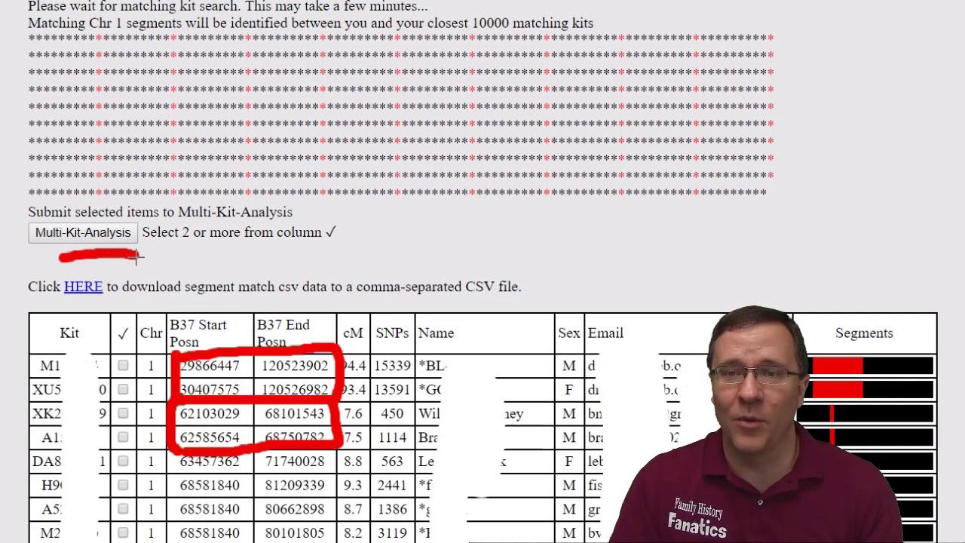
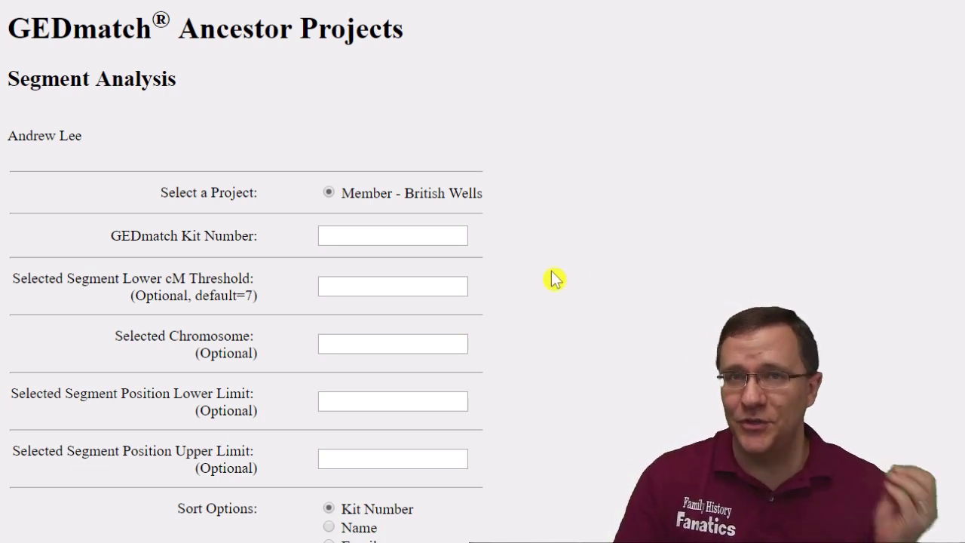
Paste the kit number into the British Wells Segment Analysis form, leave the filters blank, and submit
click(341, 229)
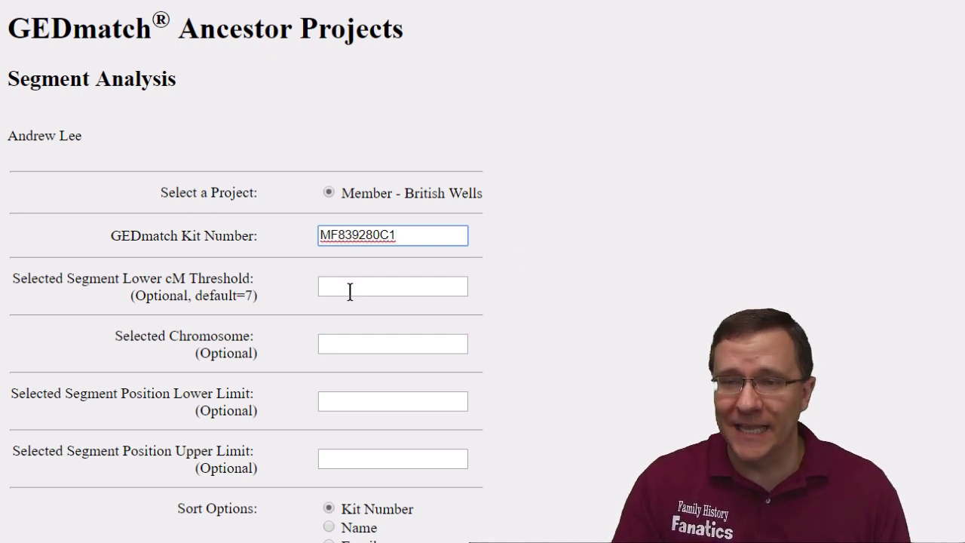
click(346, 340)
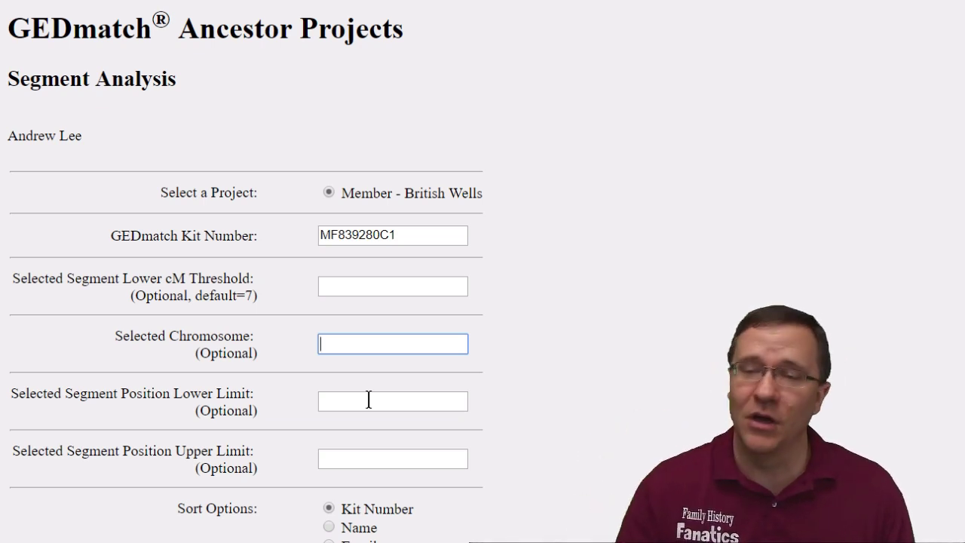
scroll(935, 211, down, 3)
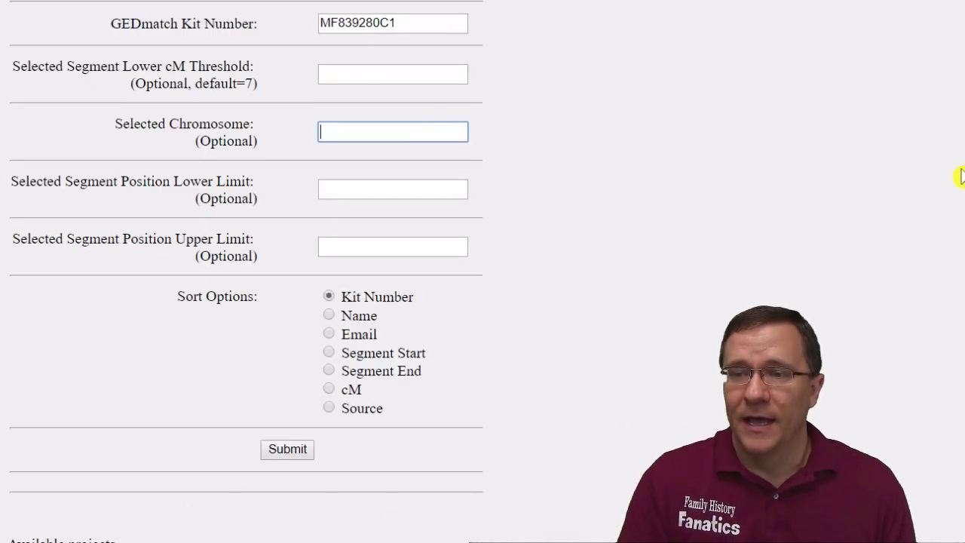
click(284, 451)
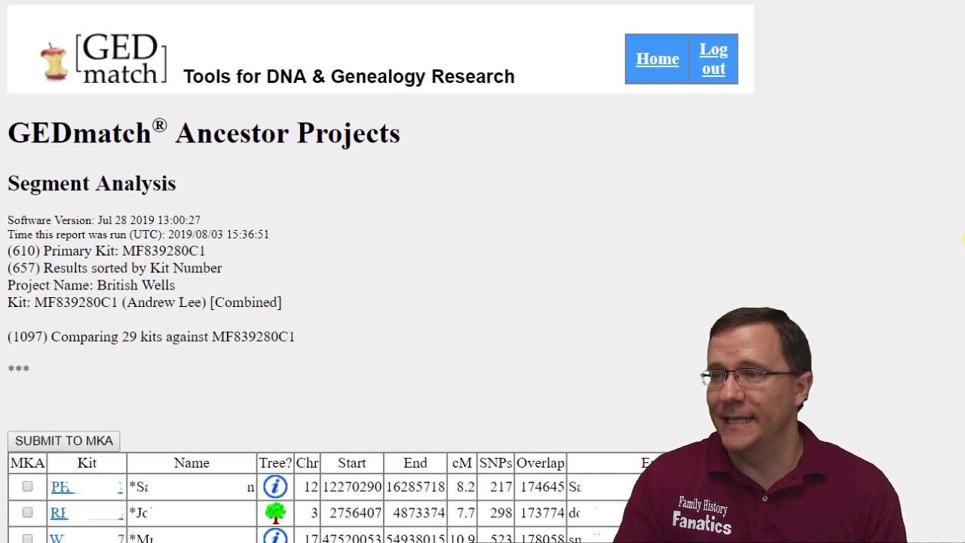
Scroll down to the results table listing the three matching segments
scroll(483, 301, down, 2)
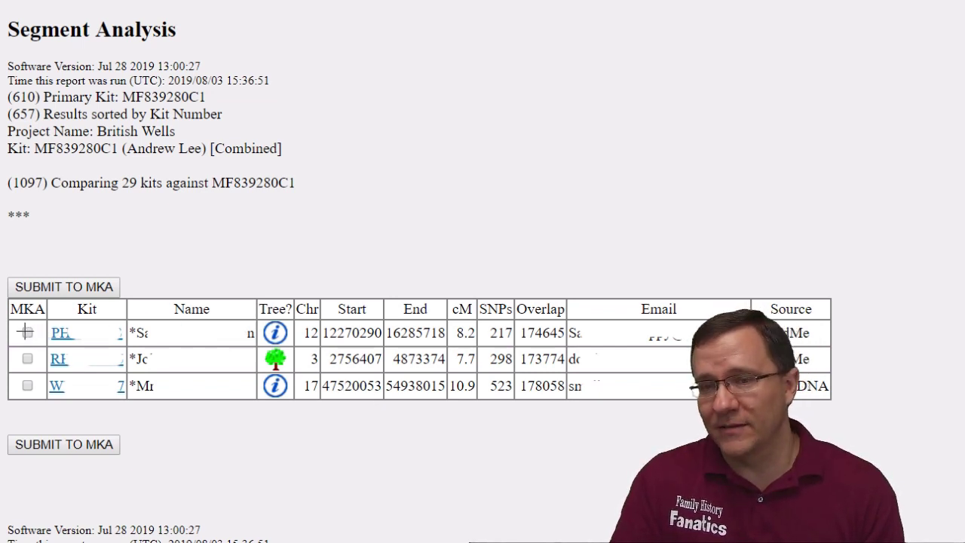
Tick the MKA checkbox on all three result rows, then go back to the form
click(25, 331)
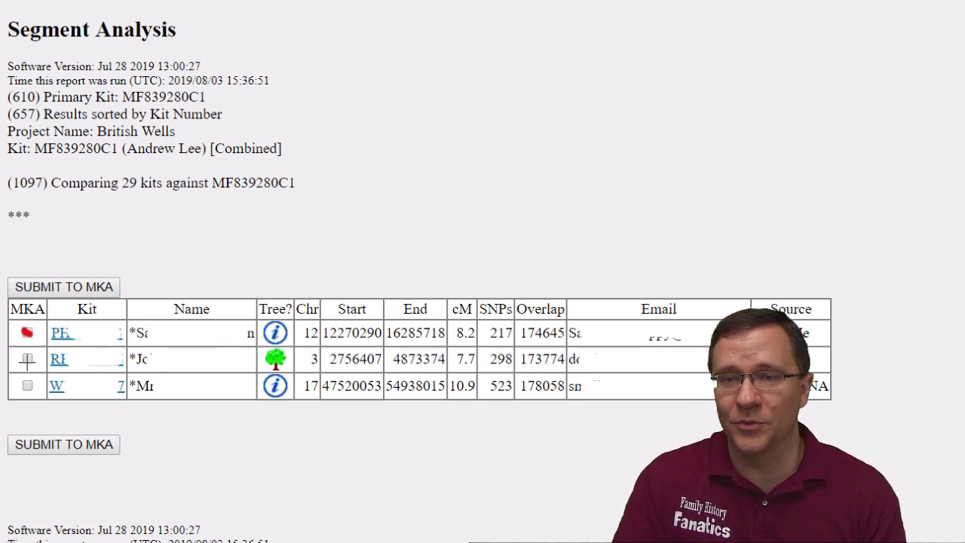
click(28, 359)
click(27, 385)
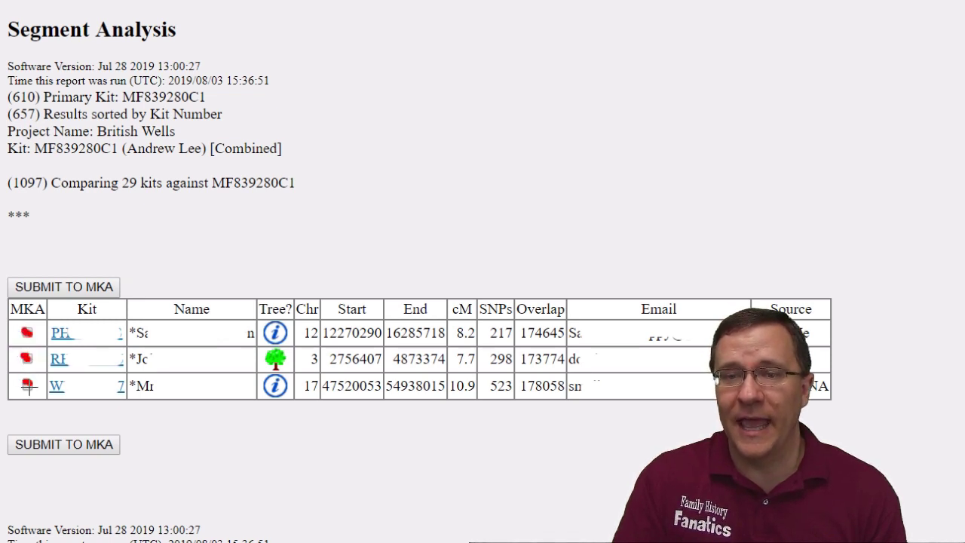
drag(70, 265, 55, 256)
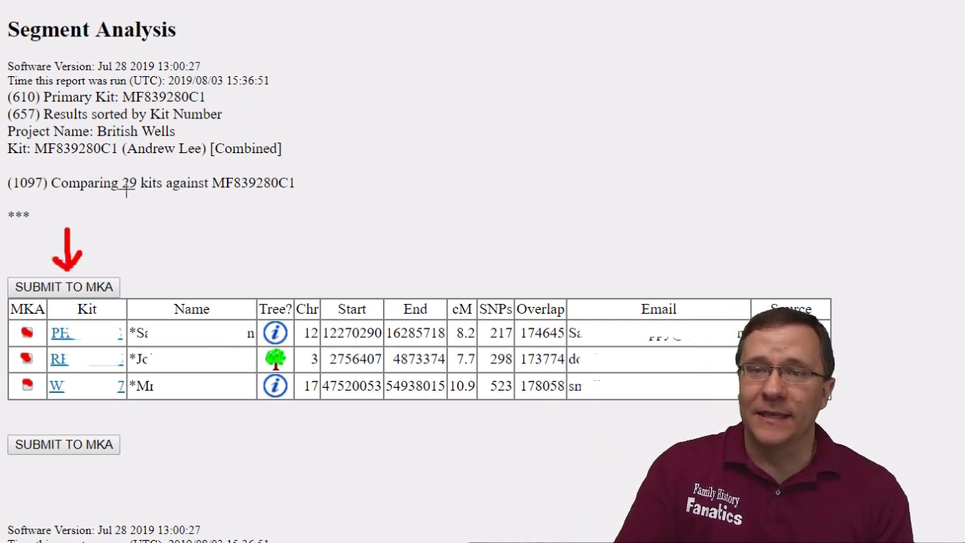
drag(113, 191, 150, 193)
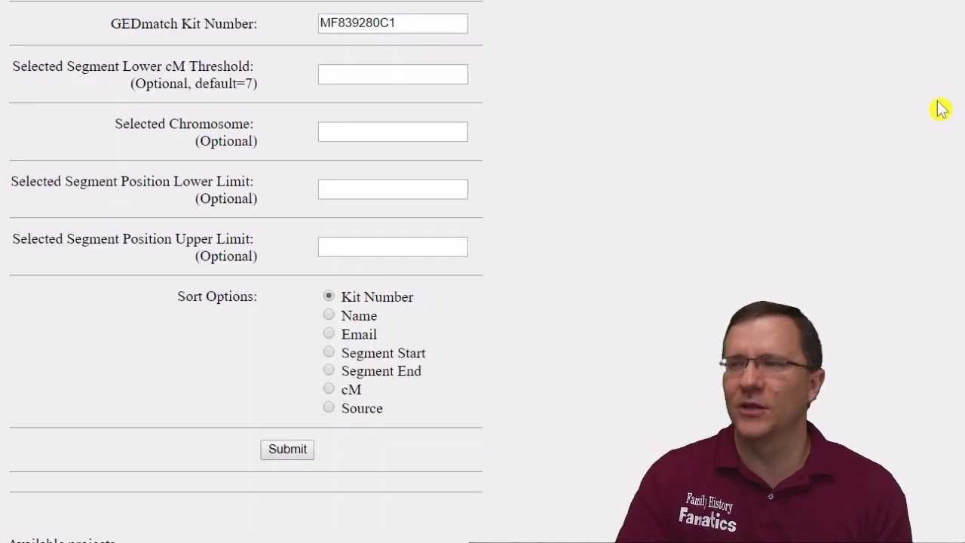
Scroll through the Available projects table down to the new-project instructions
scroll(246, 272, down, 3)
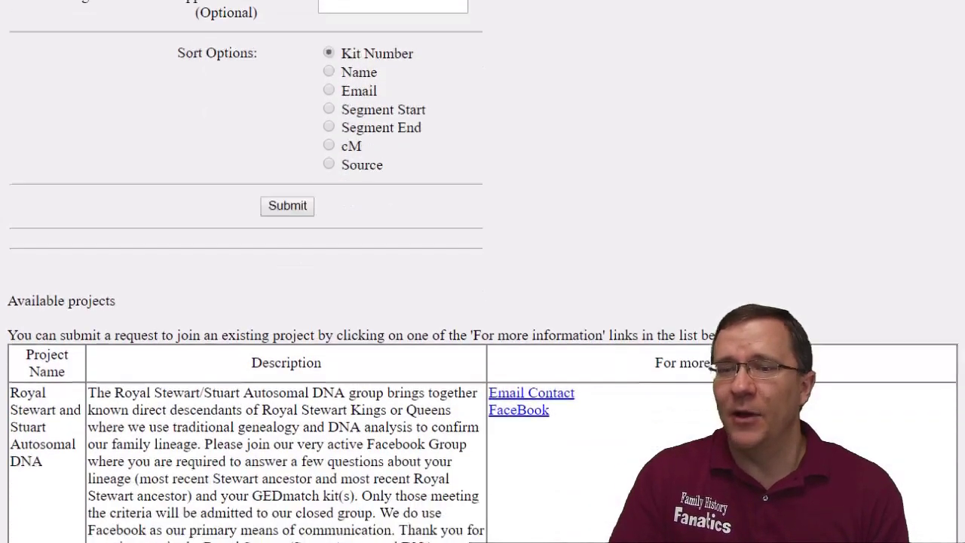
scroll(482, 286, down, 4)
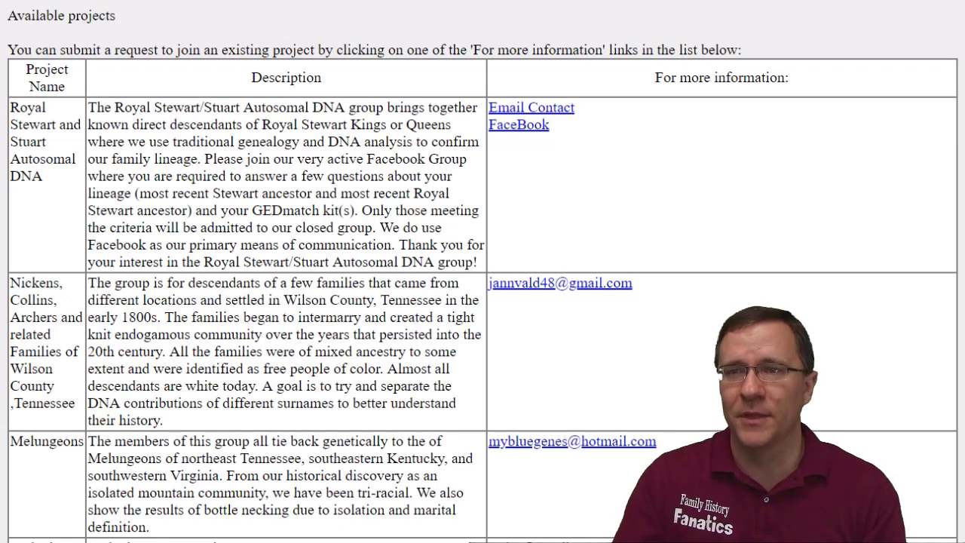
scroll(483, 271, down, 1)
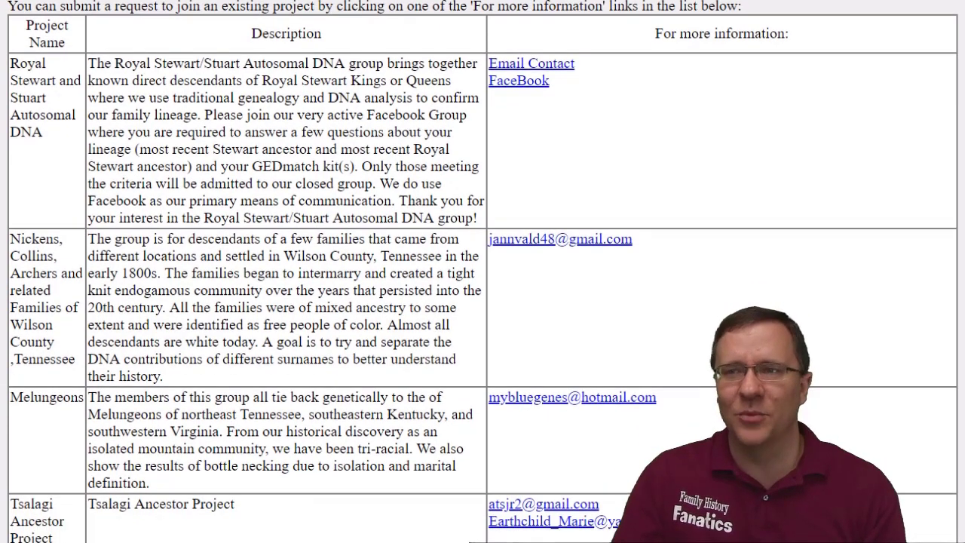
scroll(483, 271, down, 1)
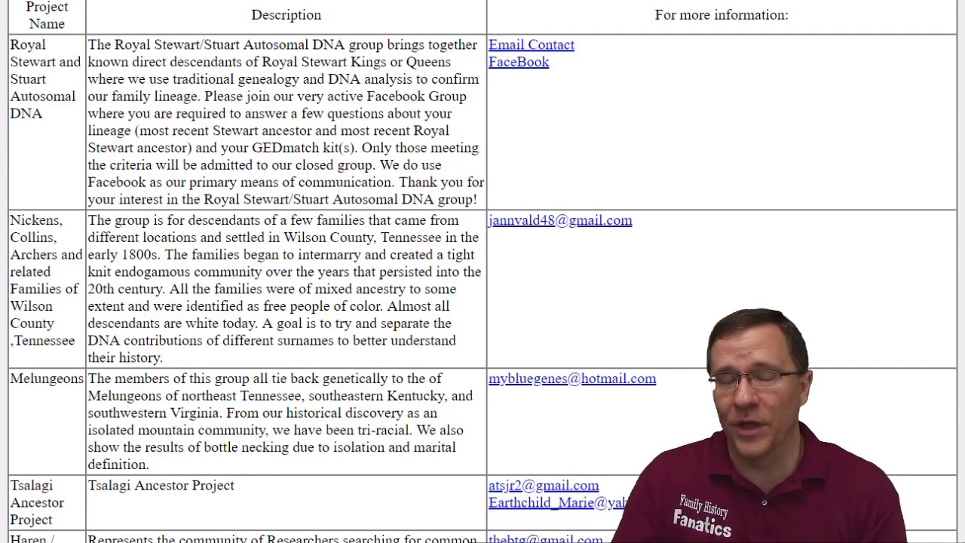
scroll(483, 272, down, 5)
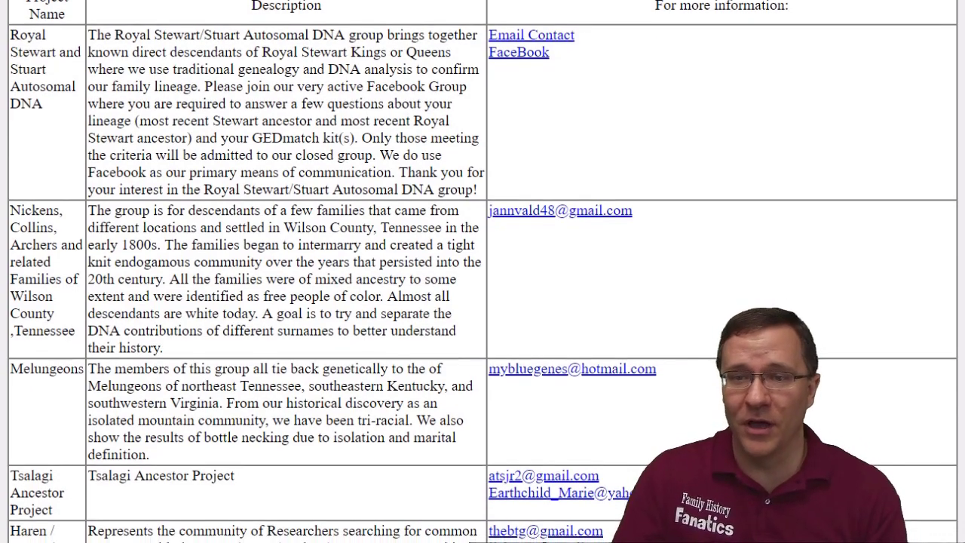
scroll(483, 272, down, 8)
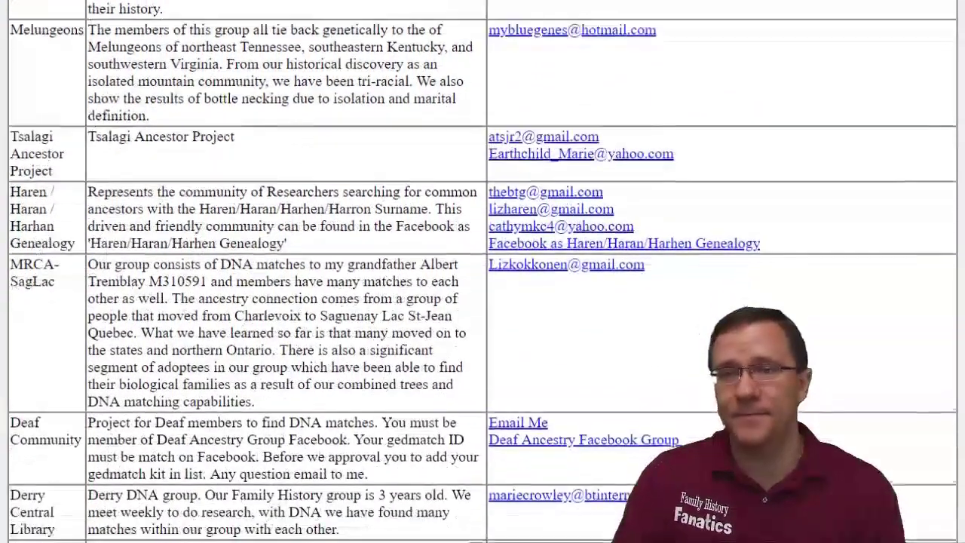
scroll(483, 271, down, 4)
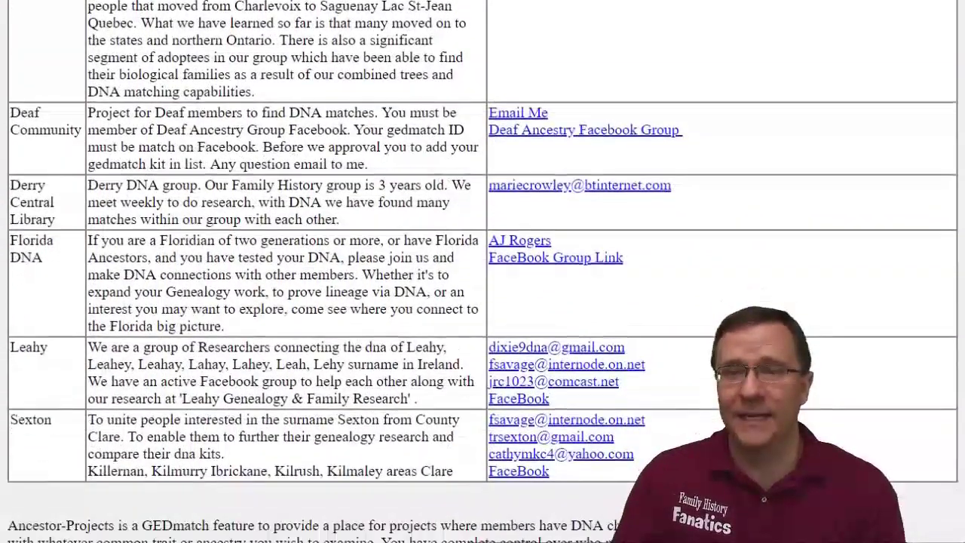
scroll(482, 272, up, 1)
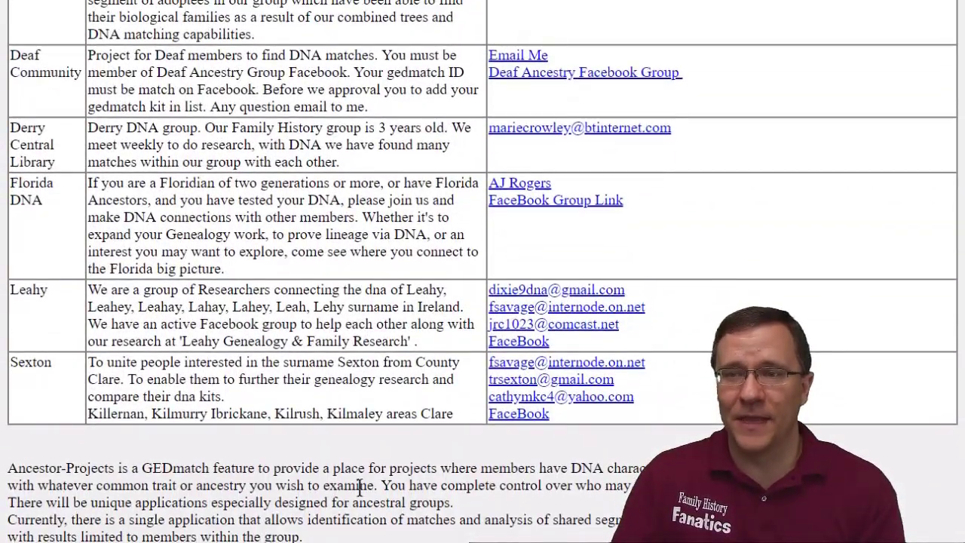
scroll(482, 272, down, 5)
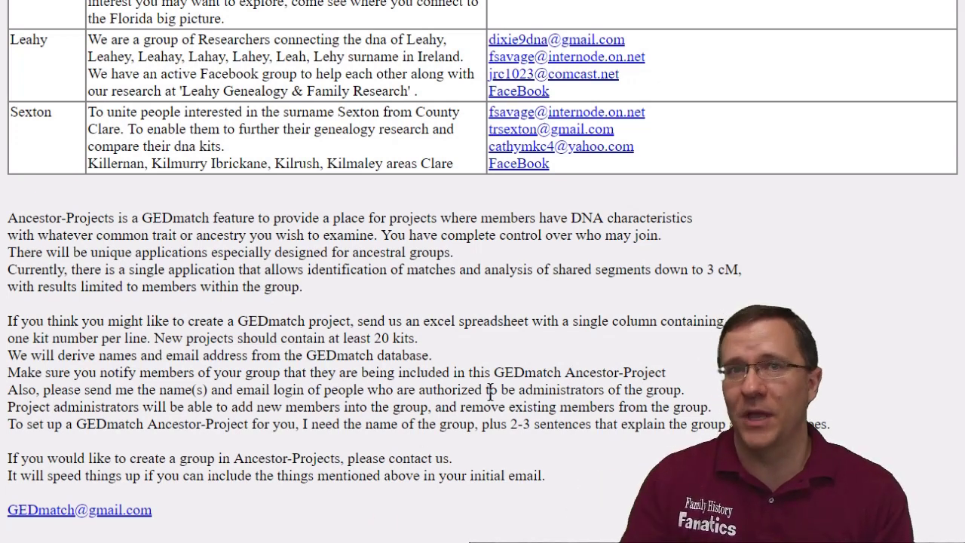
Highlight '20 kits.' in the project-creation paragraph, then scroll back up to the Deaf Community rows
drag(418, 339, 372, 338)
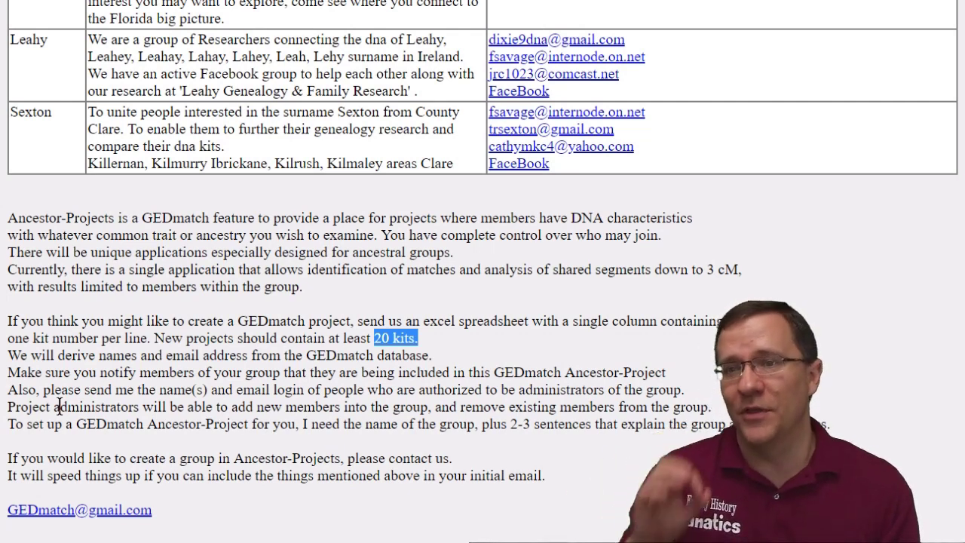
scroll(256, 385, up, 3)
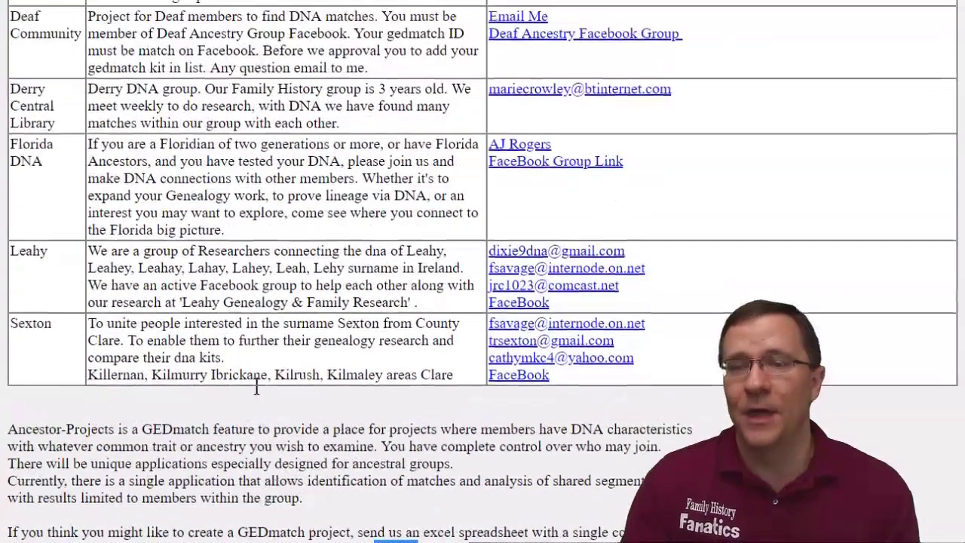